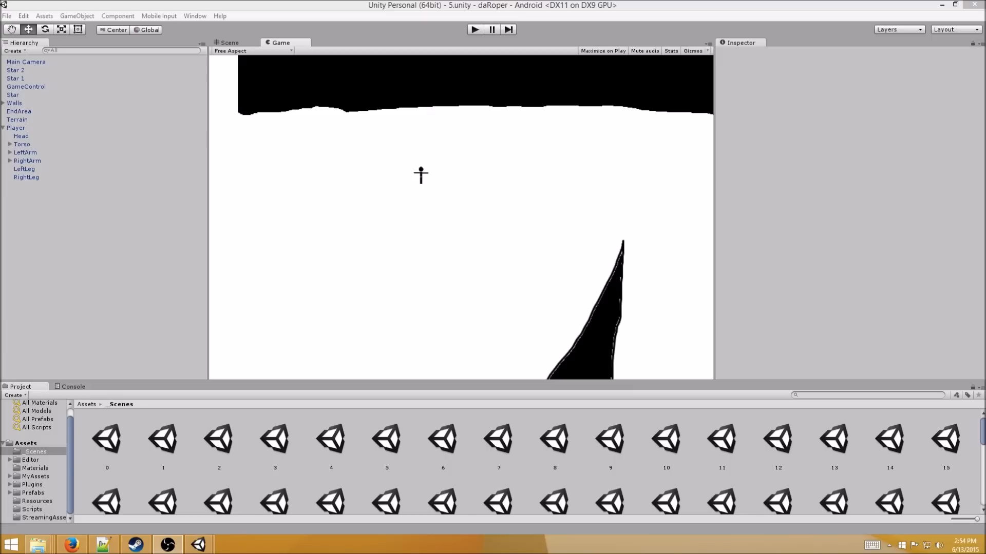
- Play-test the current daRoper level by swinging the ragdoll from the ceiling on its ropes, and stop the game
click(473, 239)
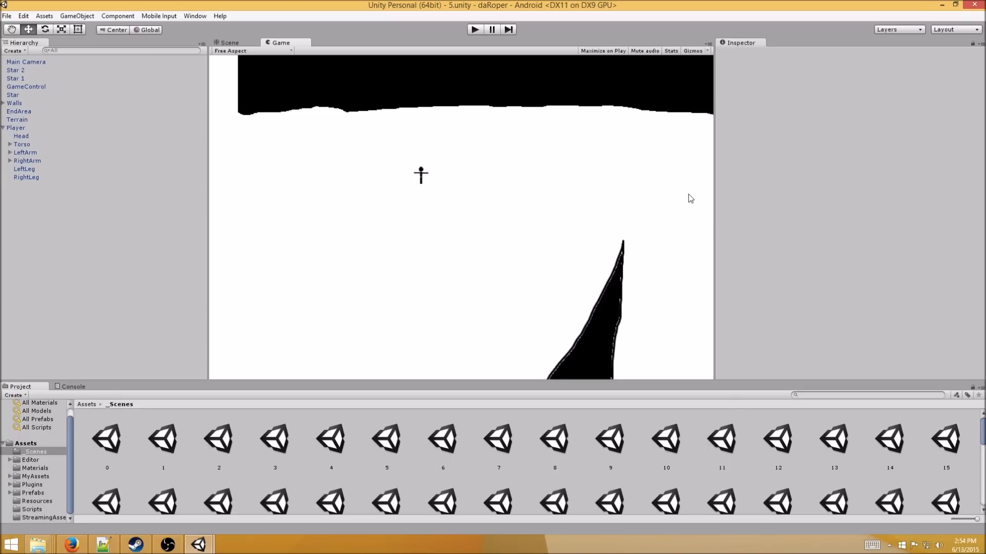
click(474, 29)
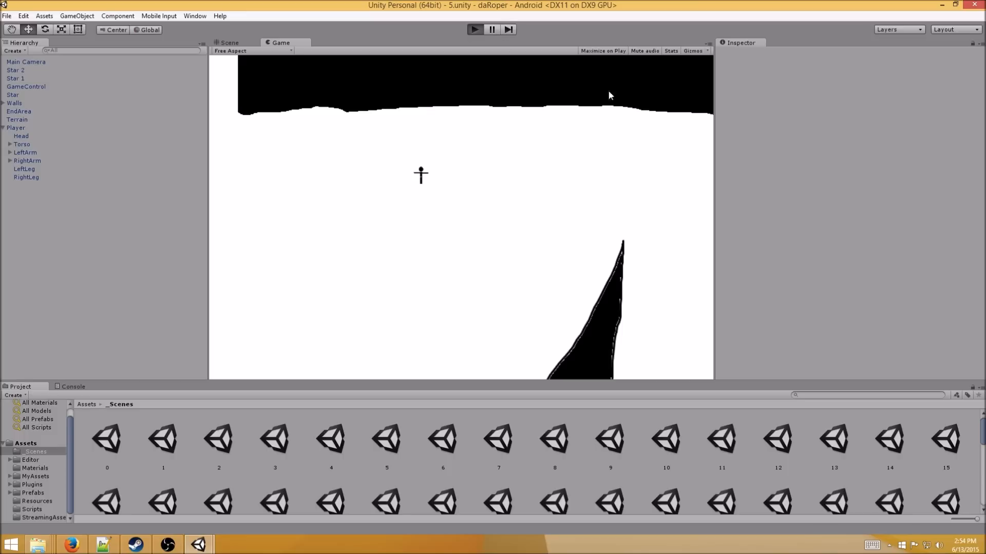
click(643, 103)
click(592, 79)
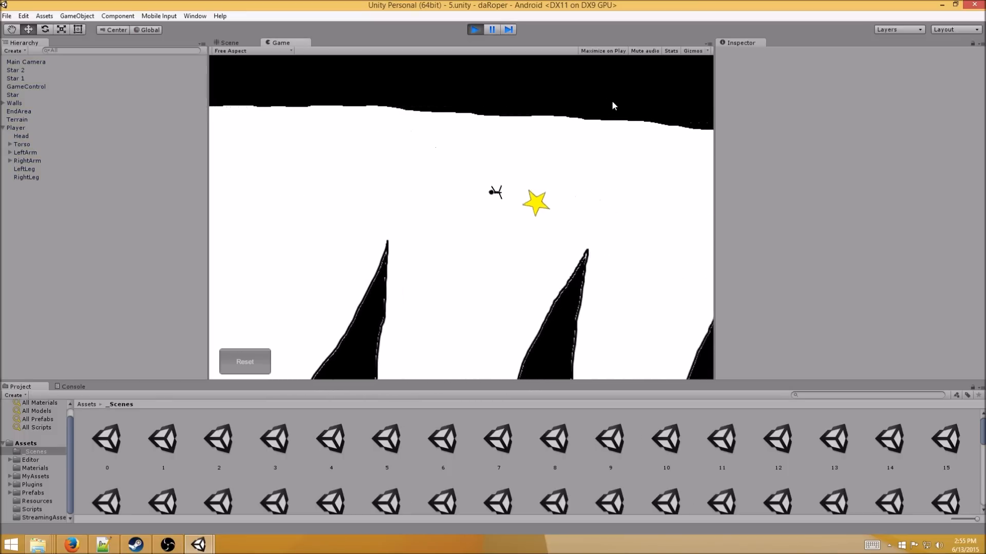
click(599, 102)
click(403, 89)
click(349, 131)
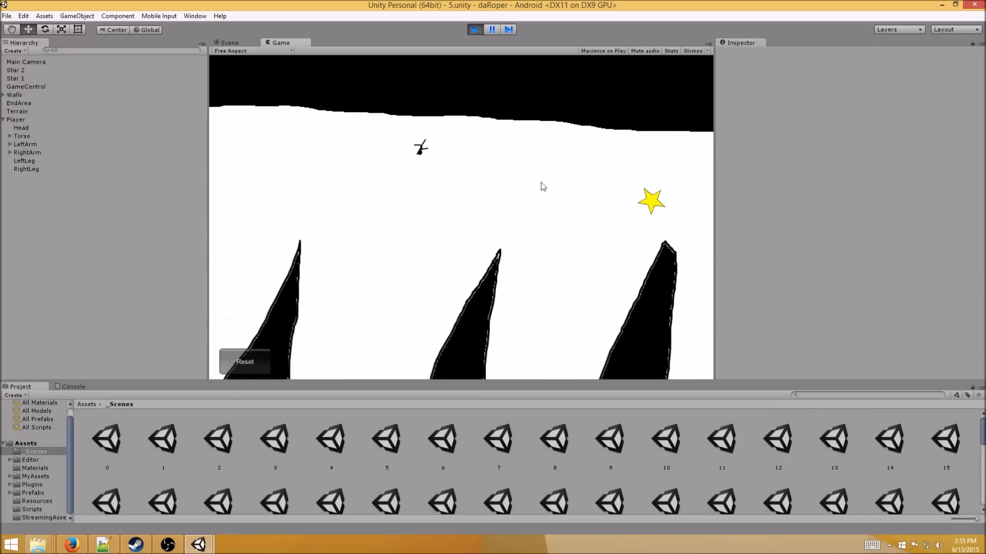
click(639, 134)
click(572, 97)
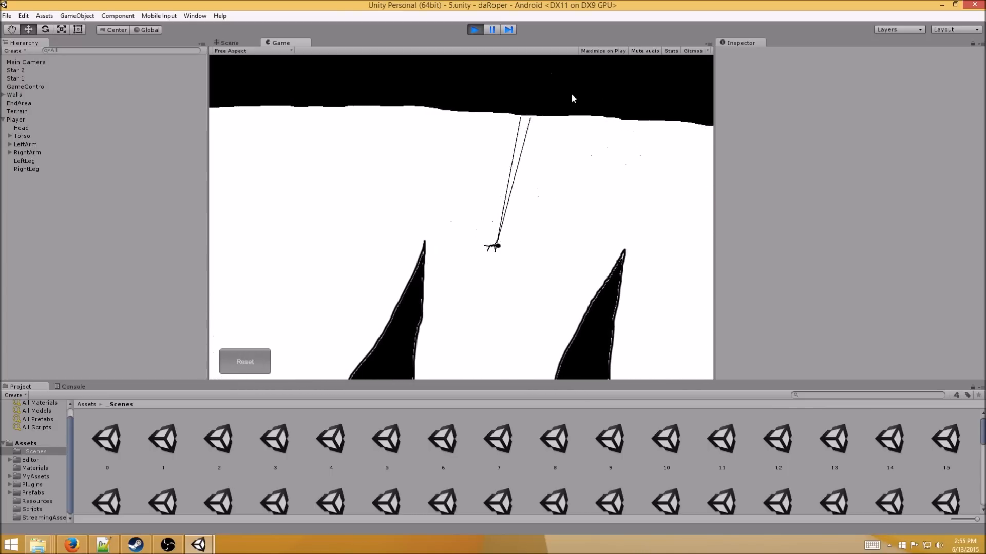
click(516, 190)
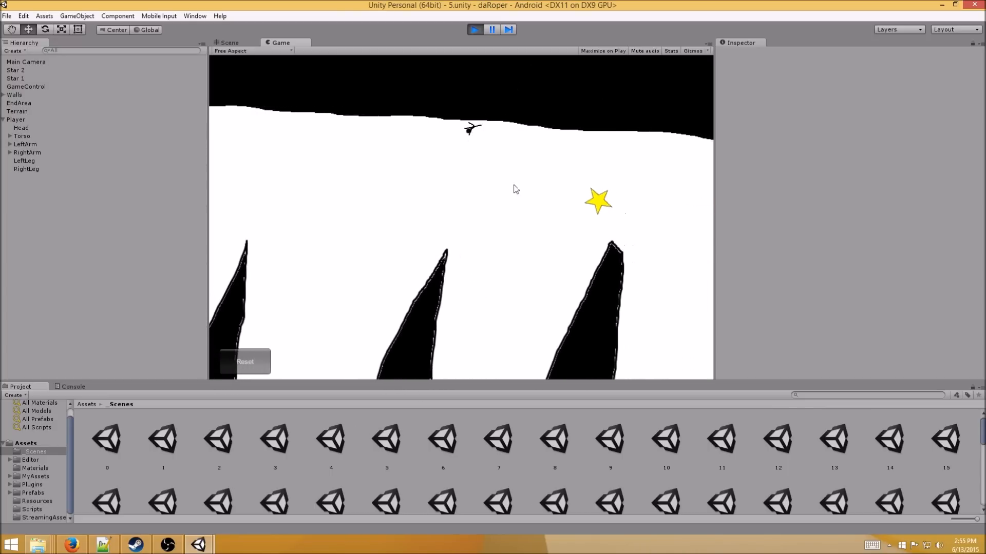
click(410, 119)
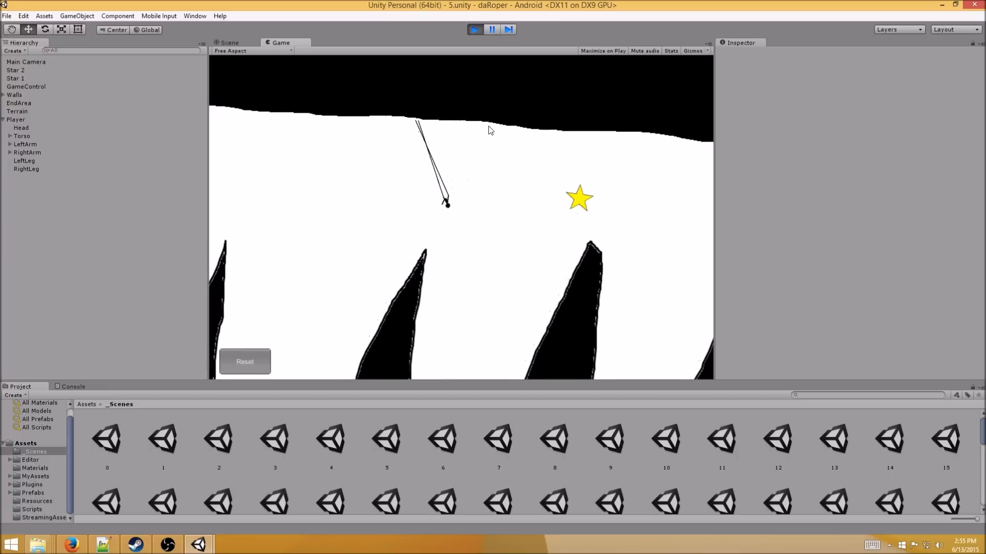
click(546, 128)
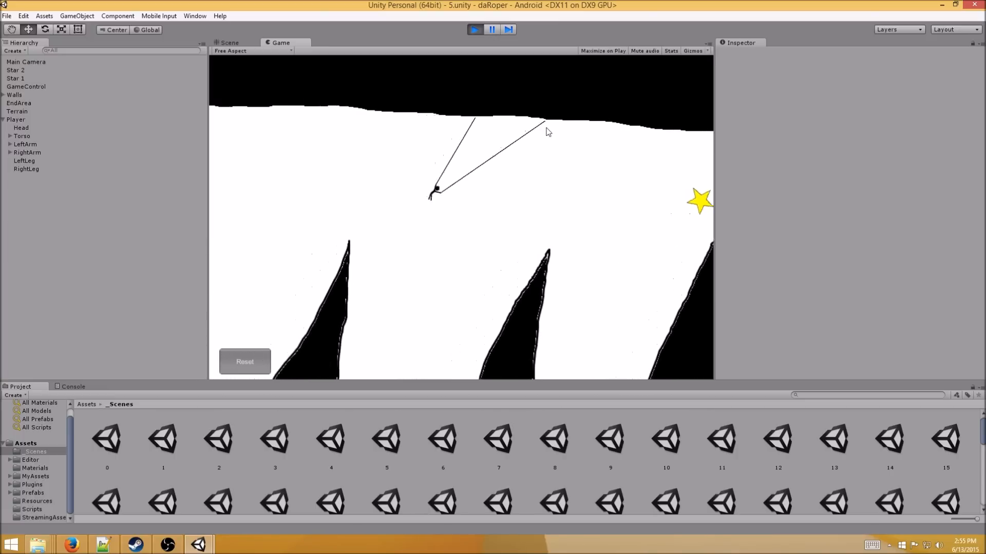
click(479, 31)
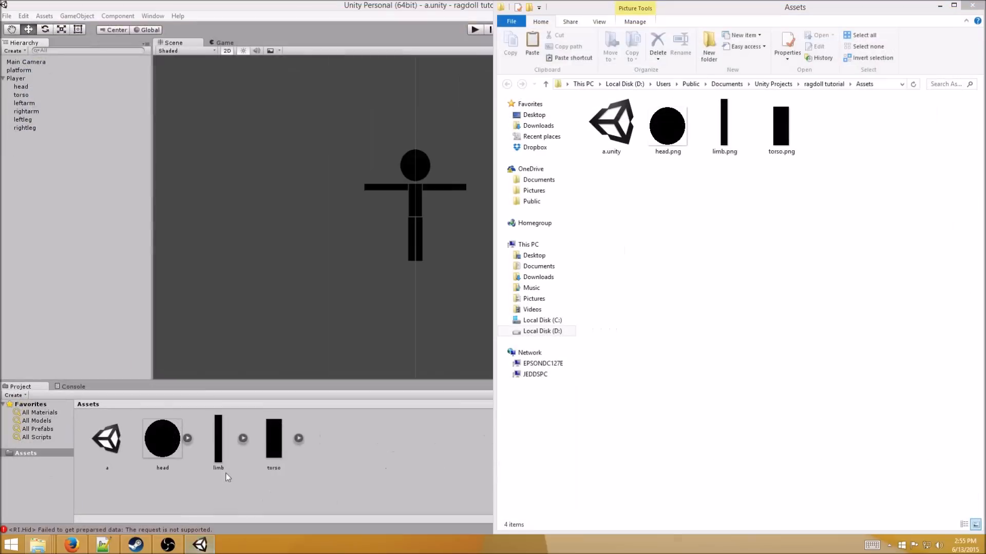
- Open a new Unity instance and try to create a 2D project named "ragdoll tutorial"
right_click(200, 545)
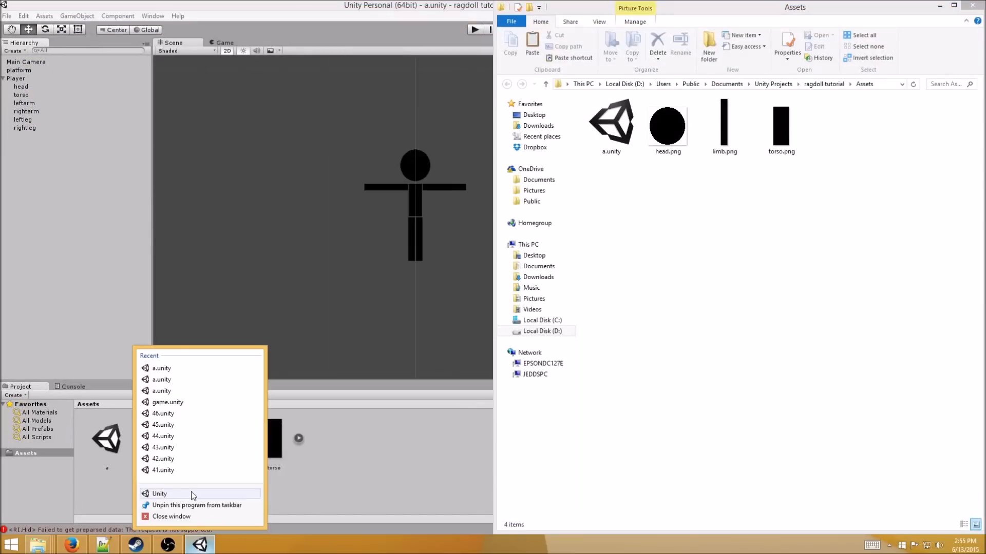
click(183, 495)
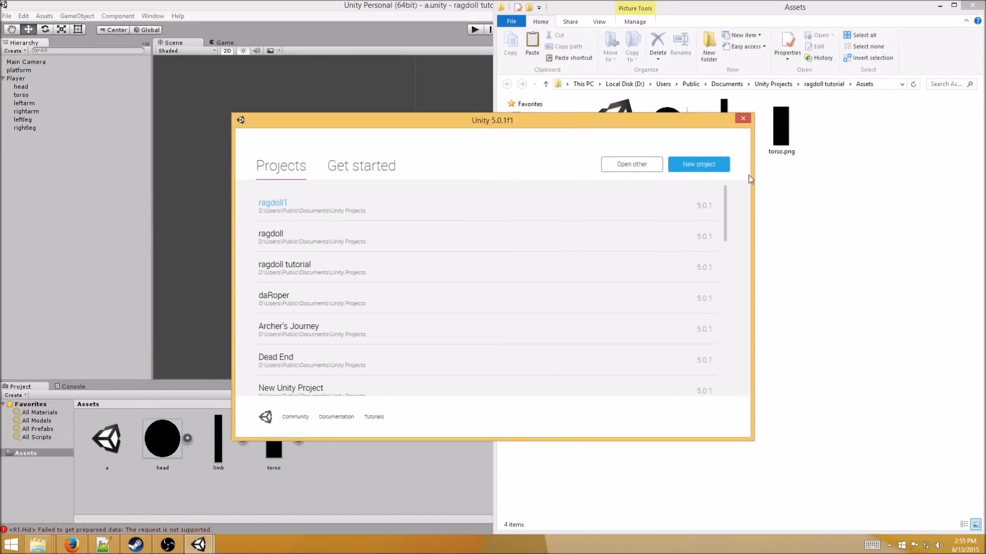
click(704, 165)
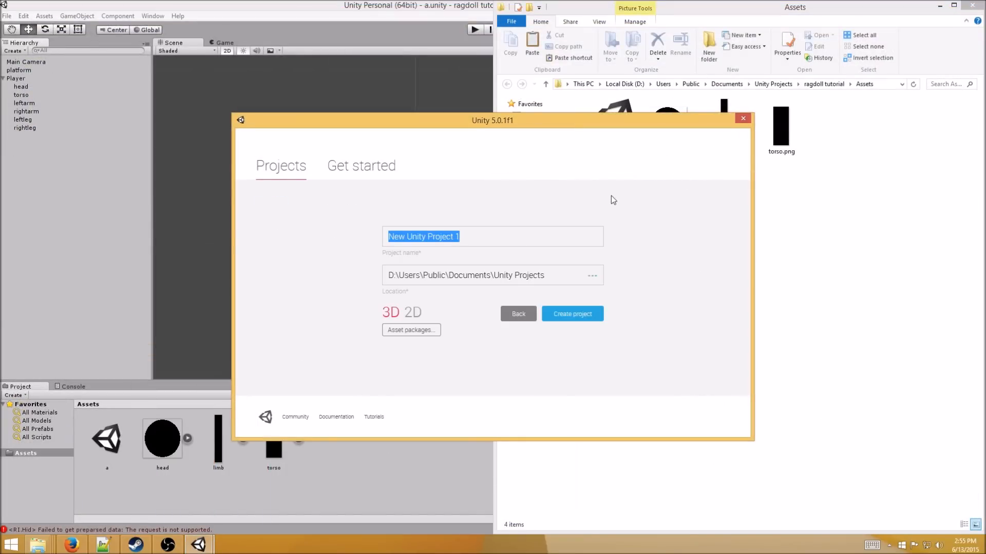
key(BackSpace)
text(ragdoll tutorial)
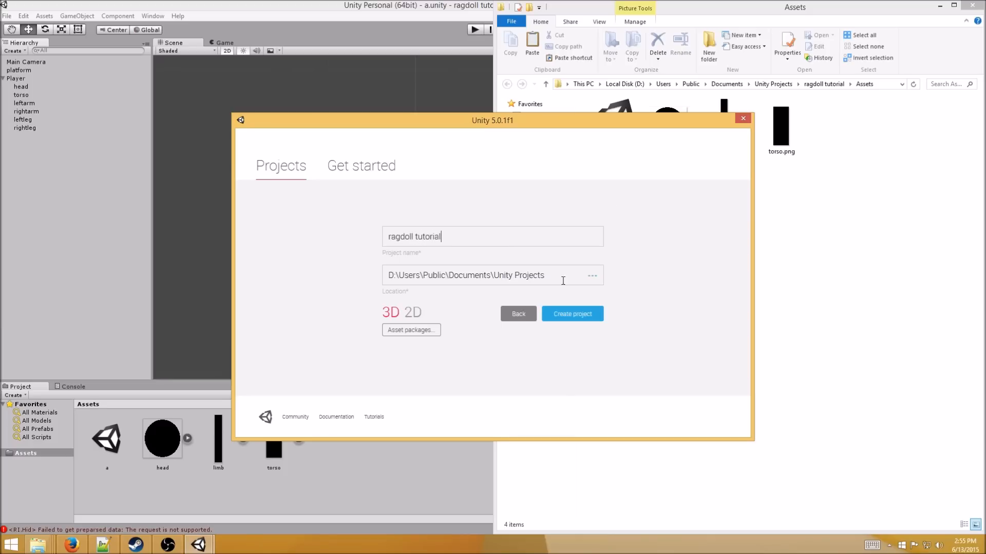
click(411, 313)
click(588, 317)
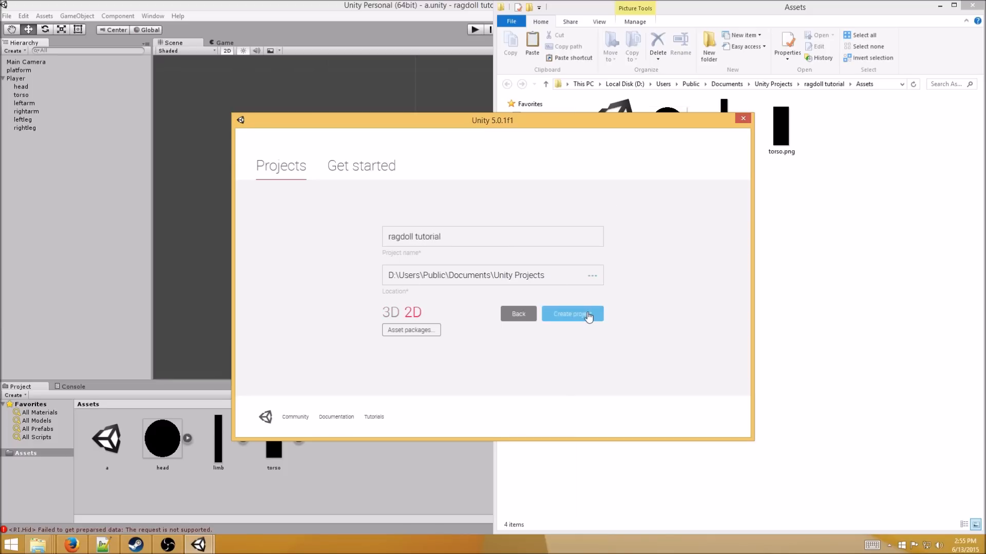
- Change the new project's name to "ragdoll tutorial1" and create the project
key(End)
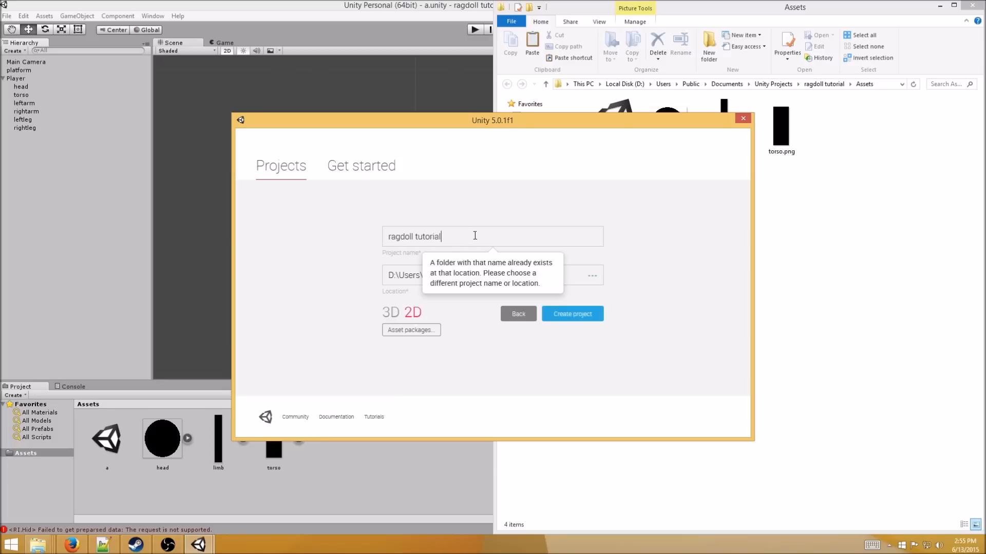
text(1)
click(587, 316)
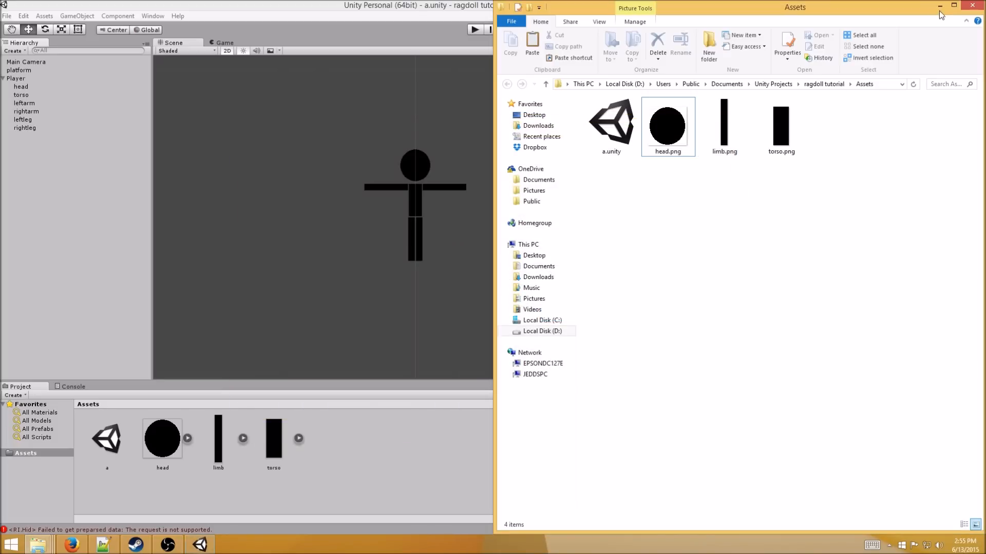
- Dismiss the editor update notice and show the Scene view with the camera near its centre
click(953, 6)
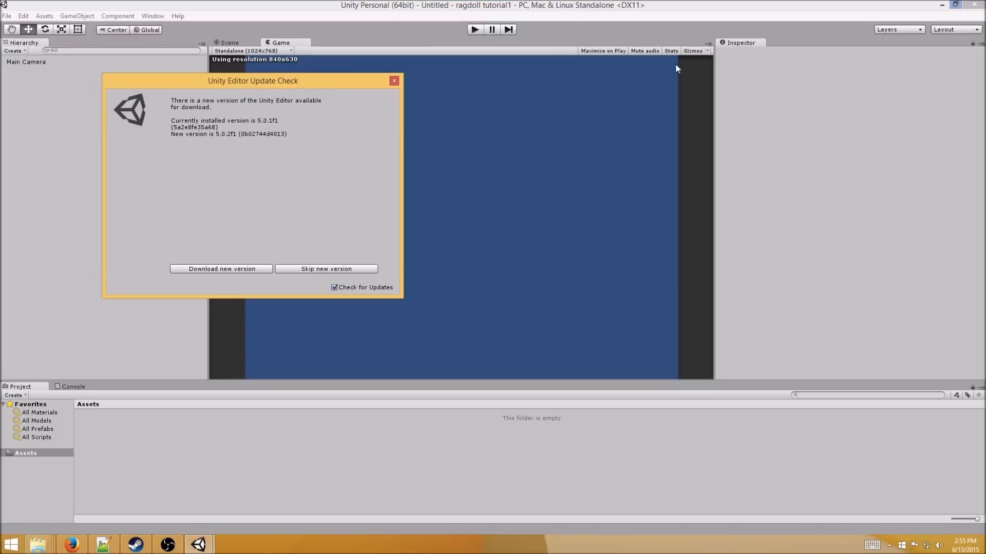
click(393, 81)
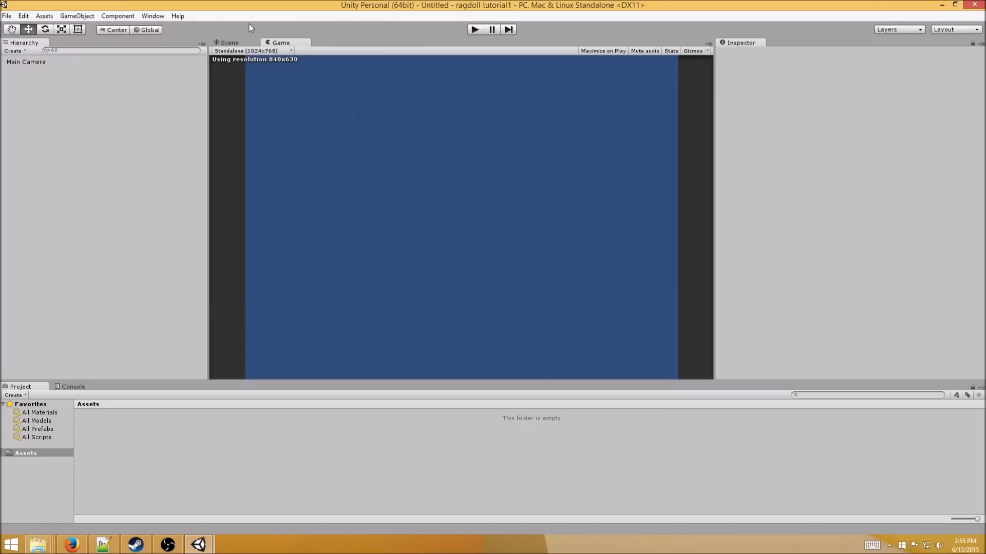
click(249, 42)
middle_drag(401, 144, 496, 166)
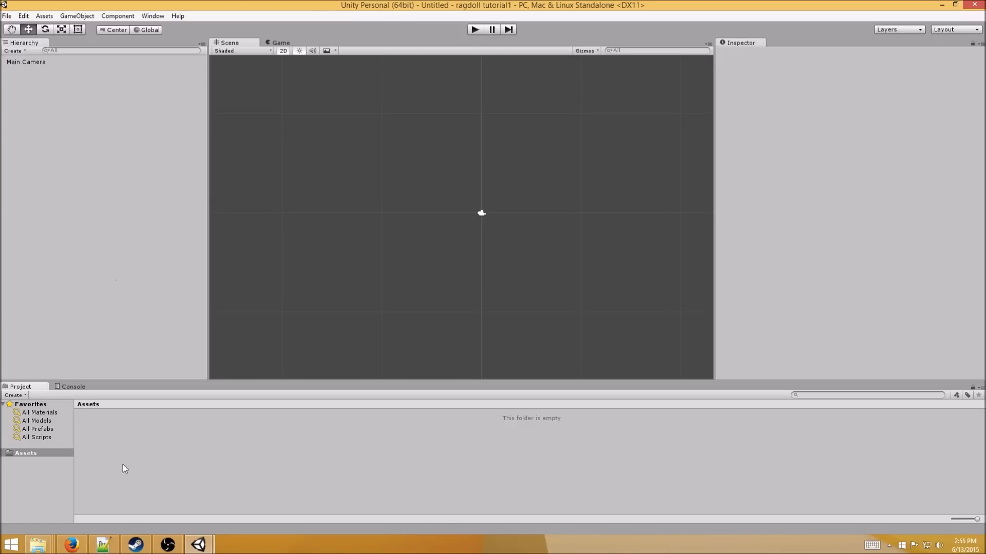
- Import head.png, limb.png and torso.png from the ragdoll tutorial Assets folder in File Explorer into the new Unity project's Assets
click(38, 545)
click(532, 488)
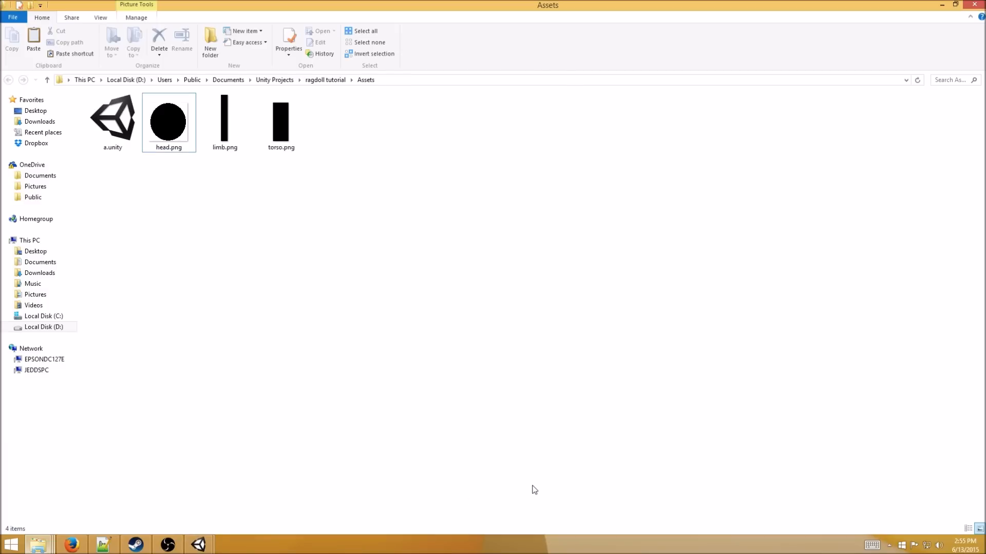
double_click(424, 5)
drag(821, 237, 180, 451)
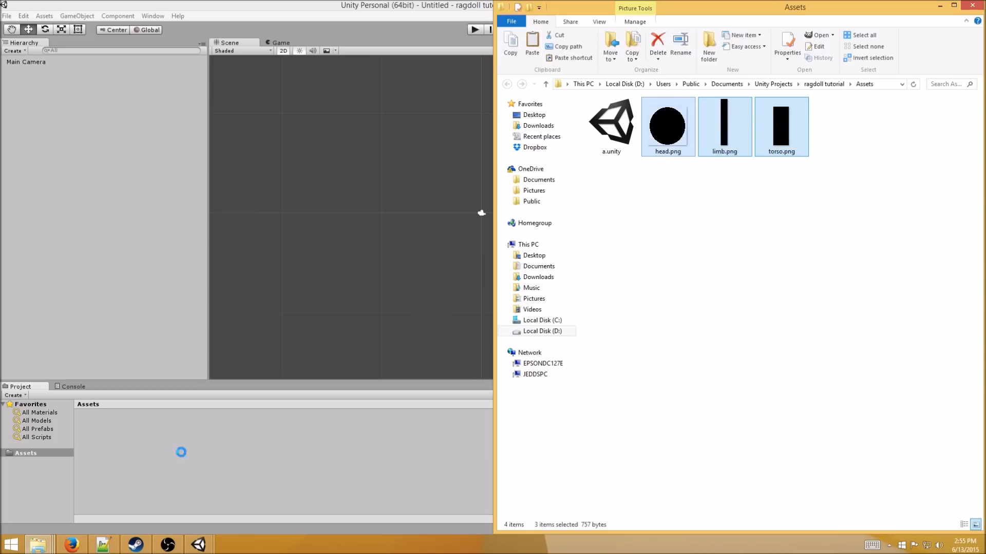
click(85, 461)
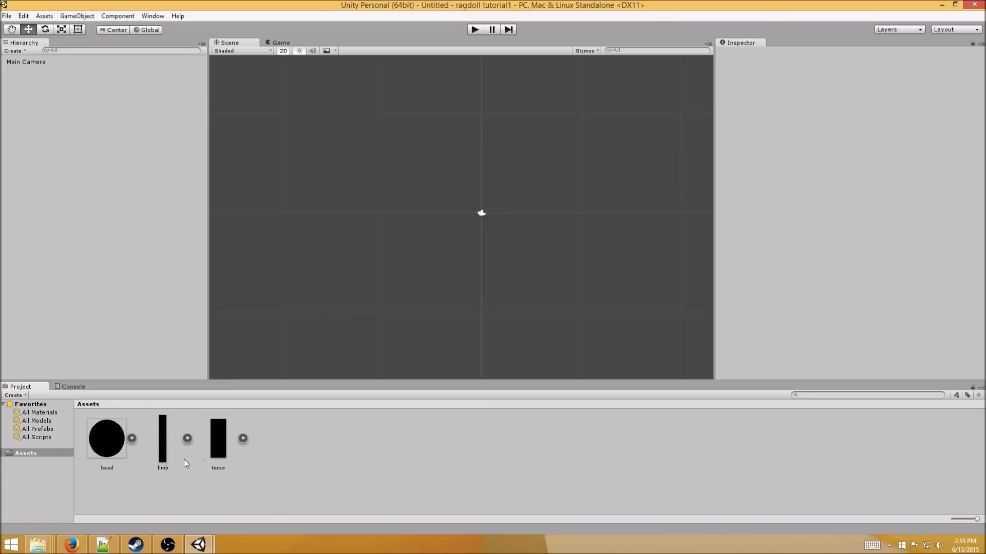
click(167, 446)
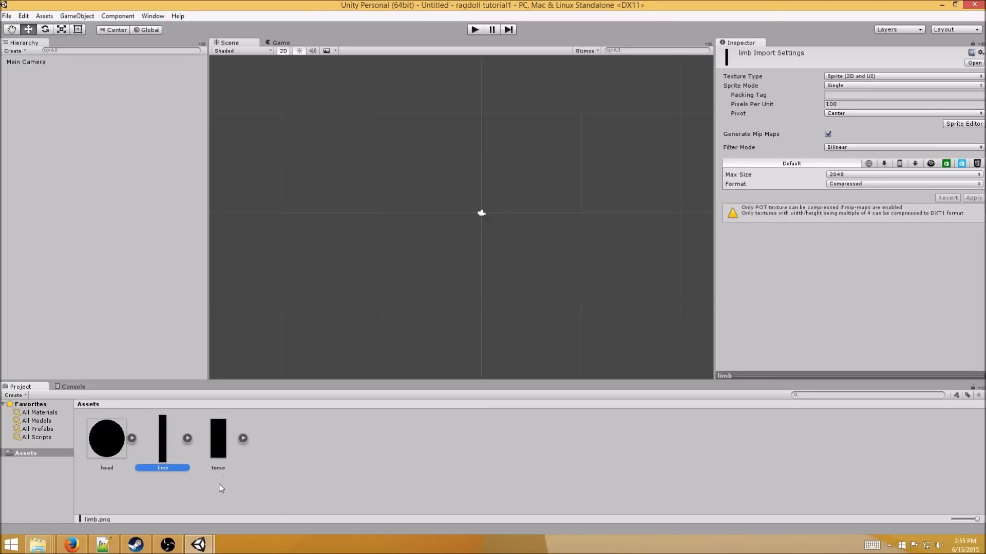
click(222, 449)
click(266, 469)
click(219, 448)
click(343, 459)
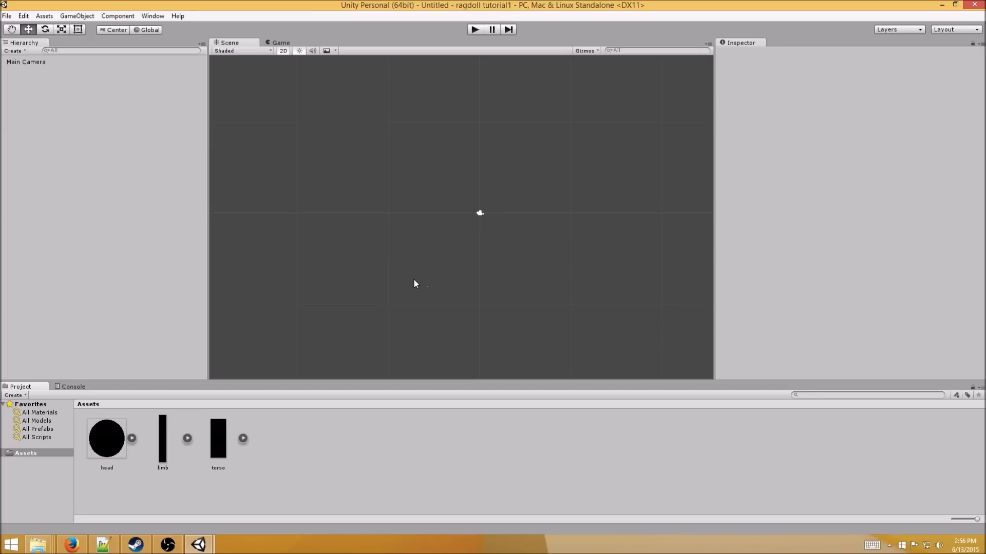
click(136, 180)
- Place a limb sprite in the scene below the camera, at about X -0.24, Y -3.41
drag(164, 446, 356, 202)
scroll(438, 218, up, 5)
drag(246, 182, 501, 272)
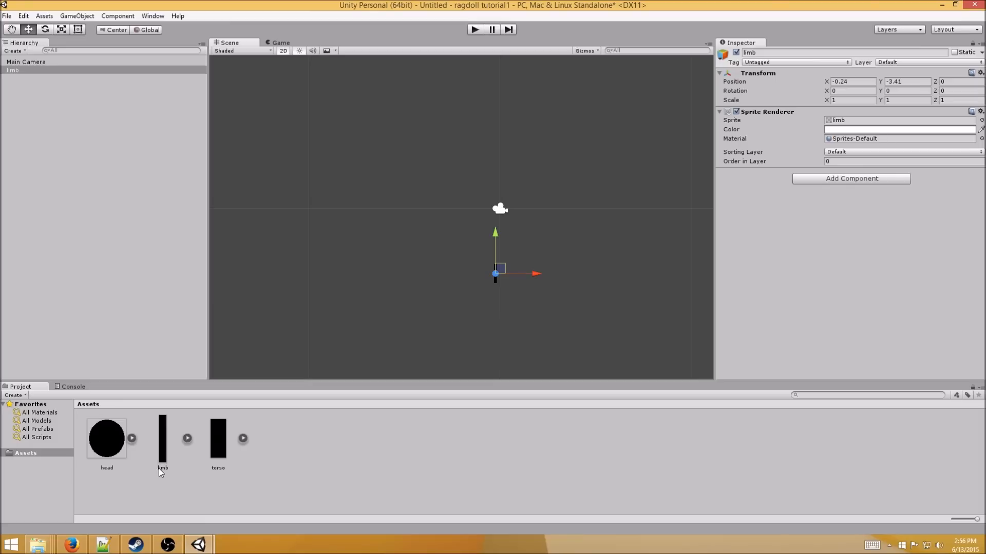
- Rename the limb object in the scene to "platform"
click(166, 451)
click(47, 70)
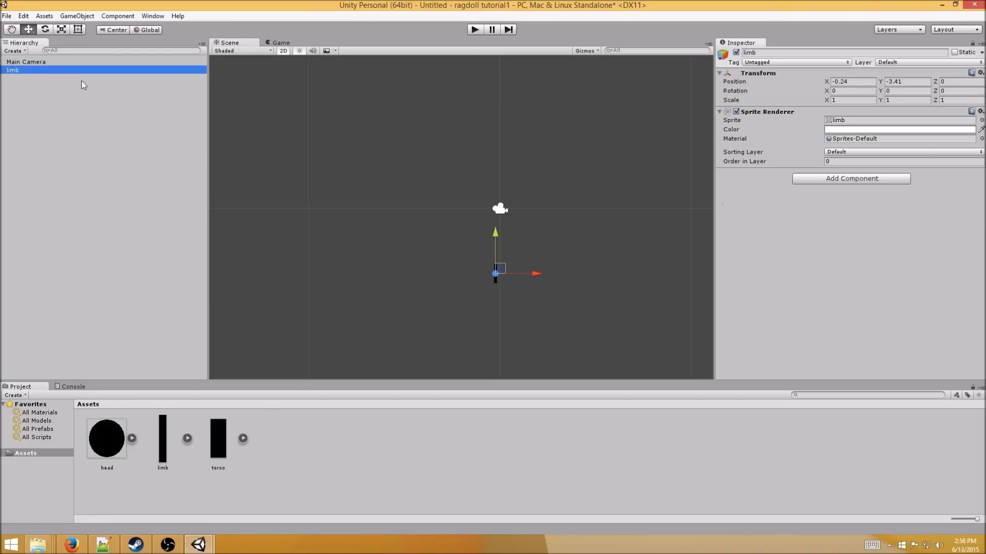
key(F2)
text(platfo)
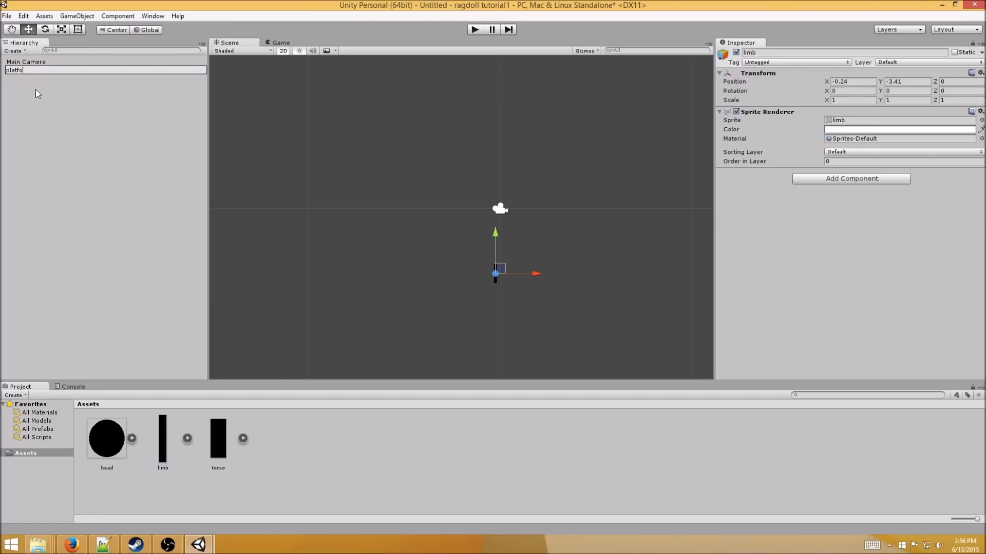
text(rm)
key(Return)
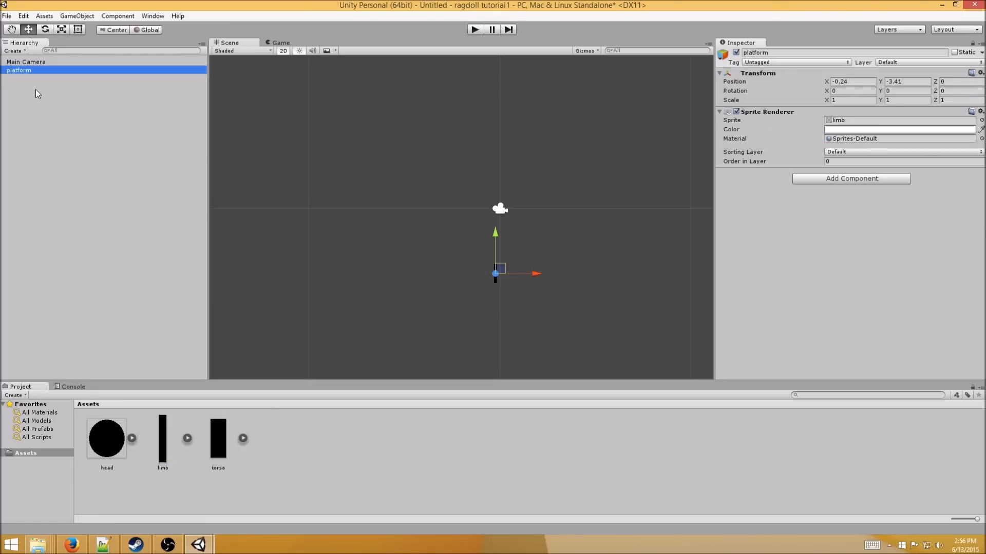
- Make the platform a long horizontal floor with Z rotation 90, Y scale about 6.31 and position about X 0, Y -4.03
click(952, 90)
text(90)
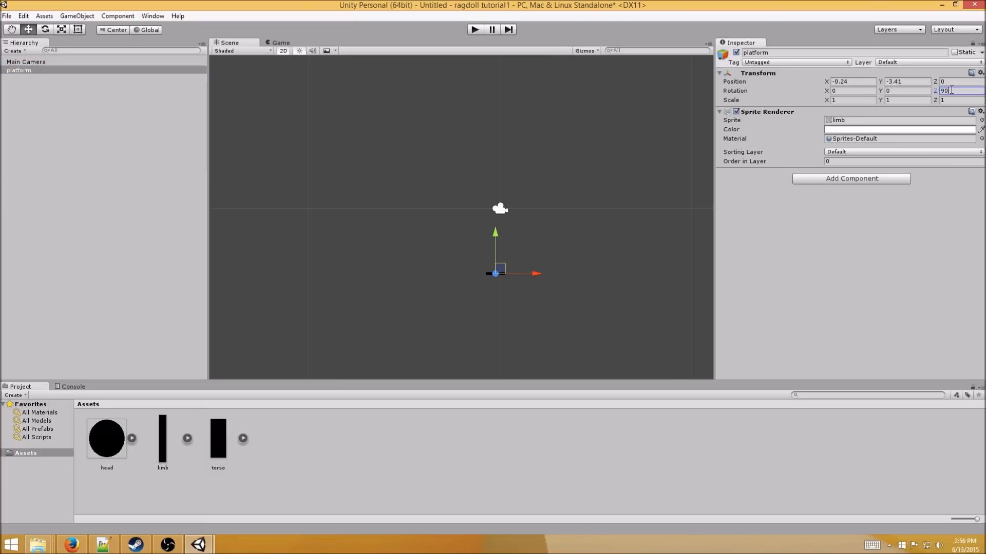
click(500, 274)
key(r)
drag(454, 274, 237, 250)
key(w)
drag(505, 278, 504, 285)
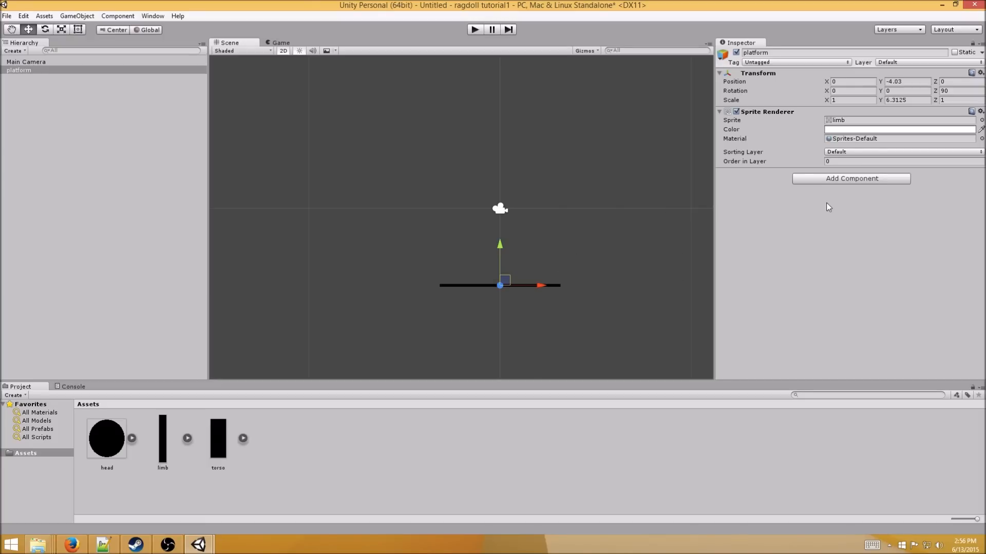
- Add a Box Collider 2D component to the platform and deselect it
click(830, 179)
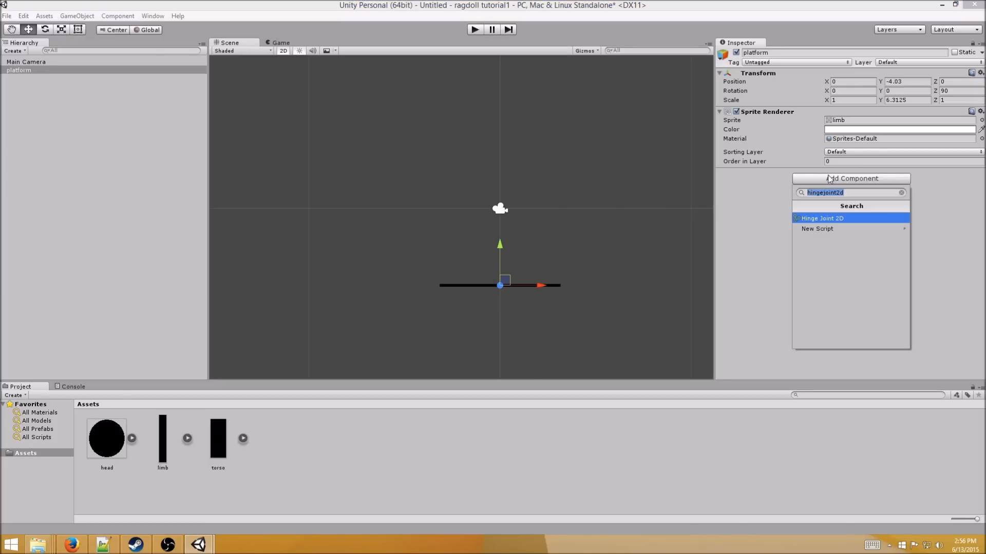
text(box)
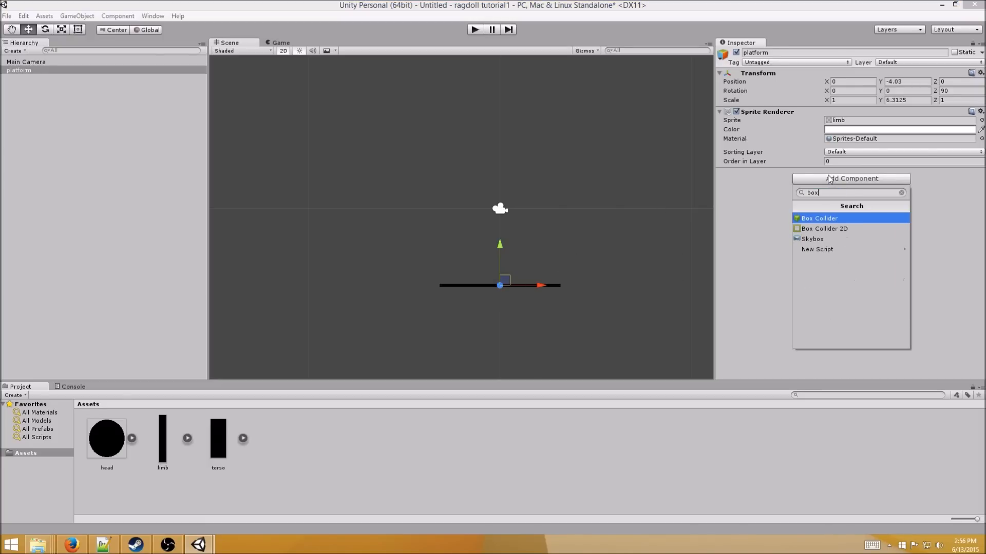
click(831, 228)
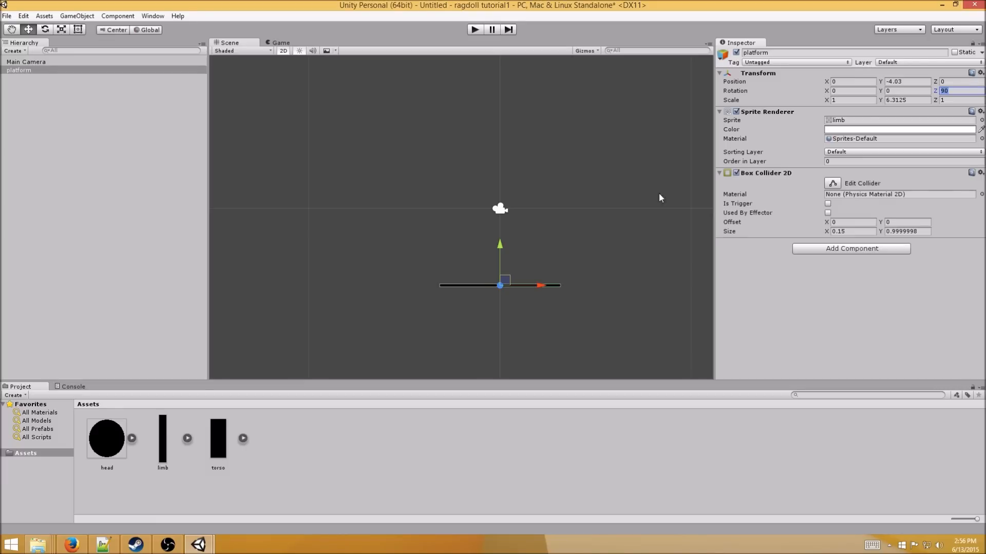
click(576, 241)
- Save the scene as "a" in the project's Assets folder
key(ctrl+s)
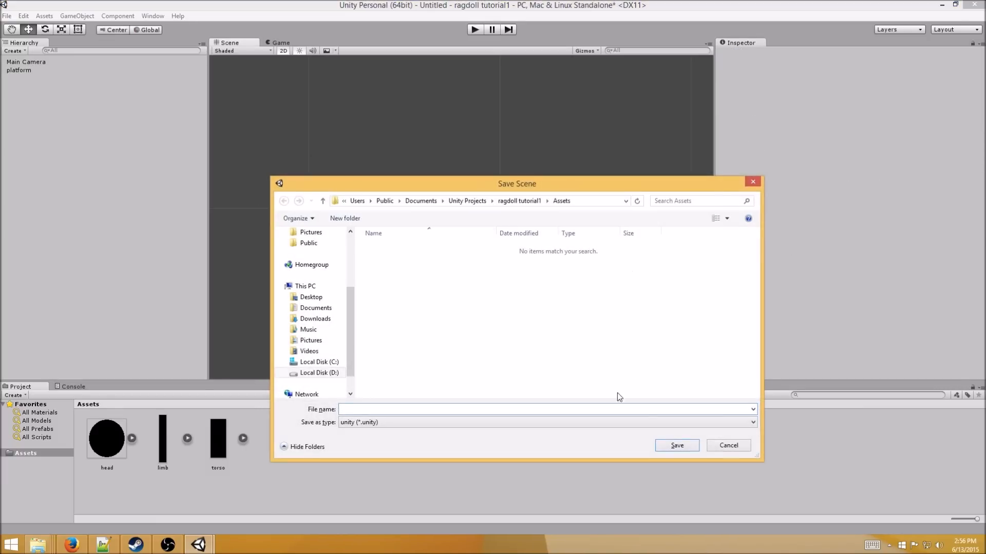
text(a)
click(677, 446)
click(62, 71)
click(628, 297)
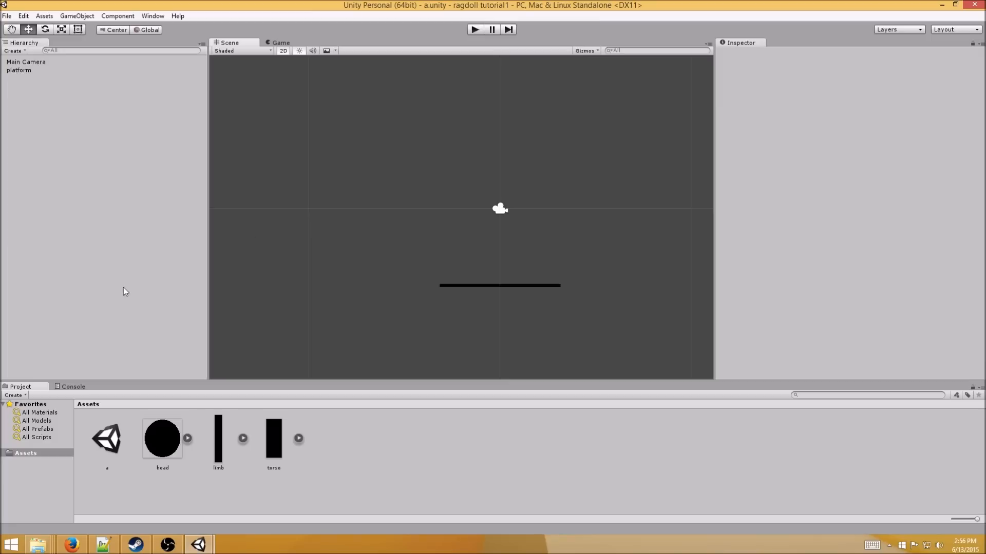
- Create an empty game object and name it "ragdoll"
click(62, 144)
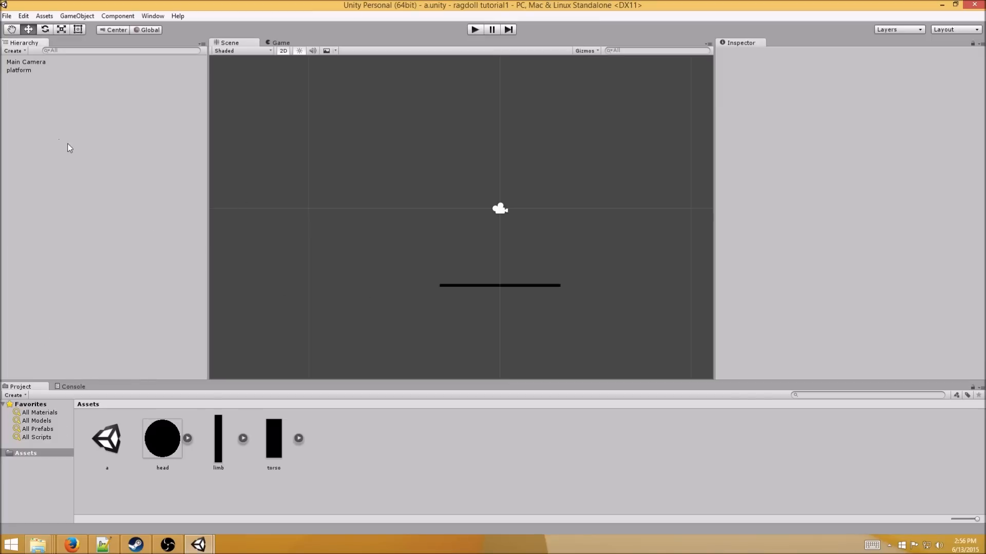
click(78, 16)
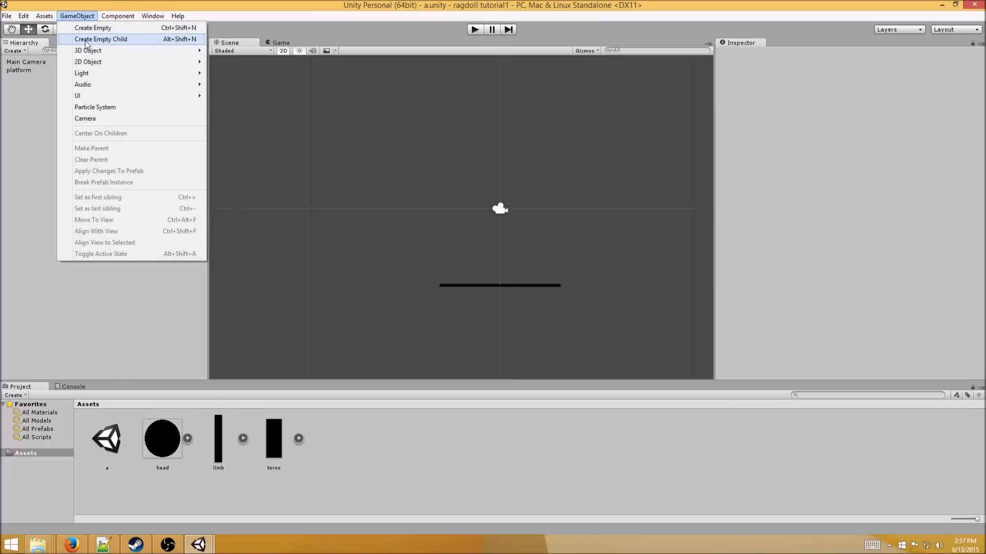
click(94, 28)
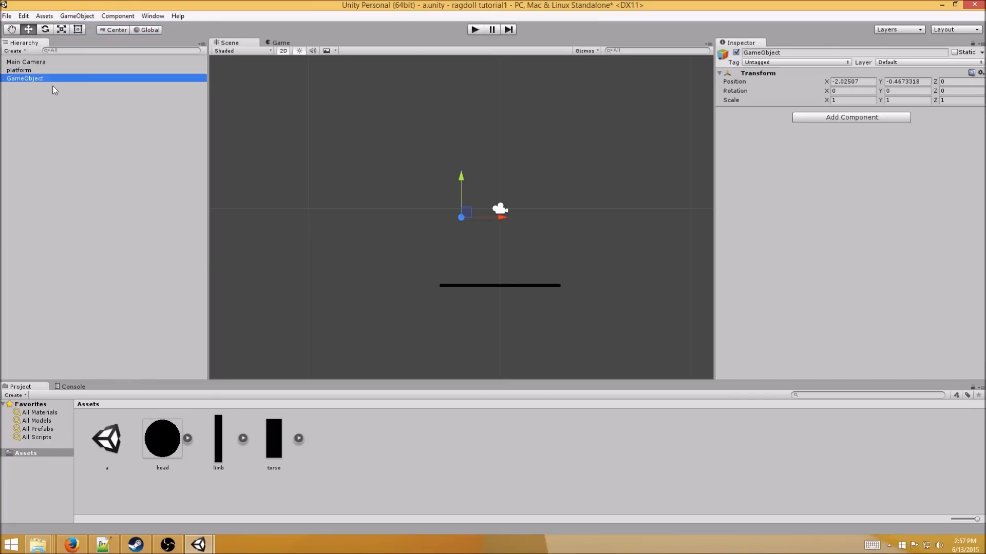
click(26, 77)
text(ragdoll)
key(Return)
- Try to move the ragdoll object to about X -0.11, Y -1.11
scroll(596, 260, up, 2)
drag(473, 220, 517, 234)
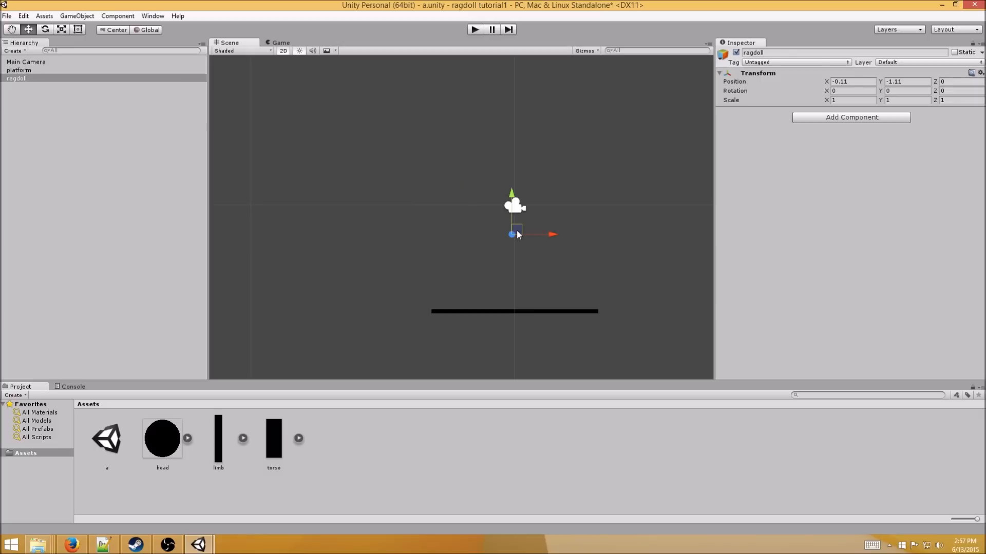
click(590, 220)
- Deactivate the Main Camera object in the scene
click(516, 207)
middle_drag(290, 163, 221, 187)
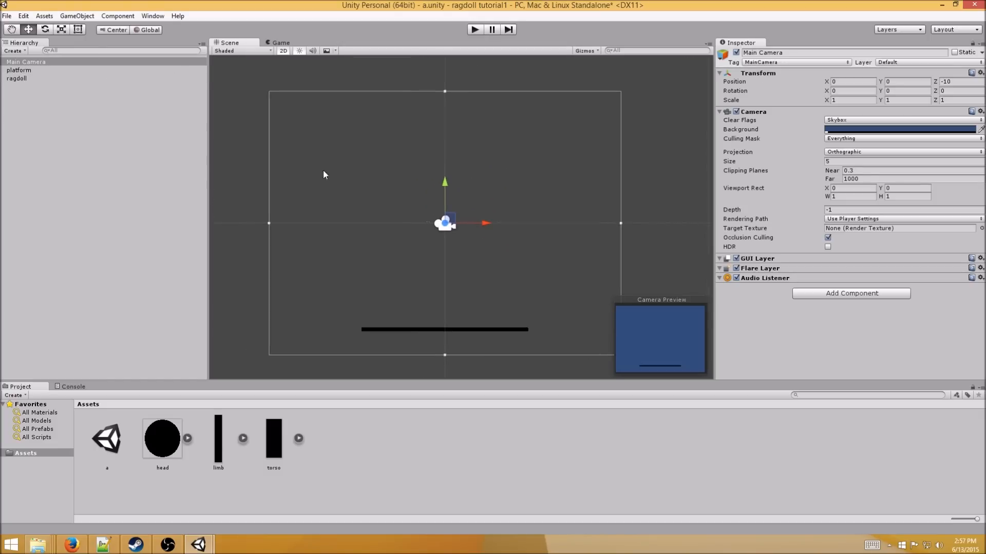
click(736, 53)
scroll(524, 224, up, 2)
middle_drag(525, 225, 545, 173)
- Add the head, torso and limb sprites as children of the ragdoll object
click(24, 77)
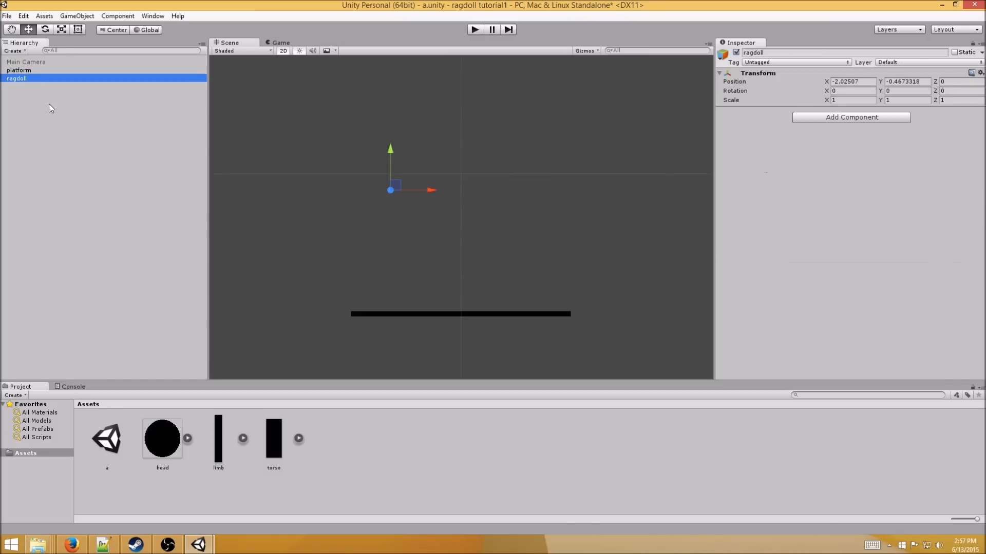
click(354, 455)
drag(169, 452, 21, 81)
drag(258, 448, 21, 82)
drag(216, 448, 21, 80)
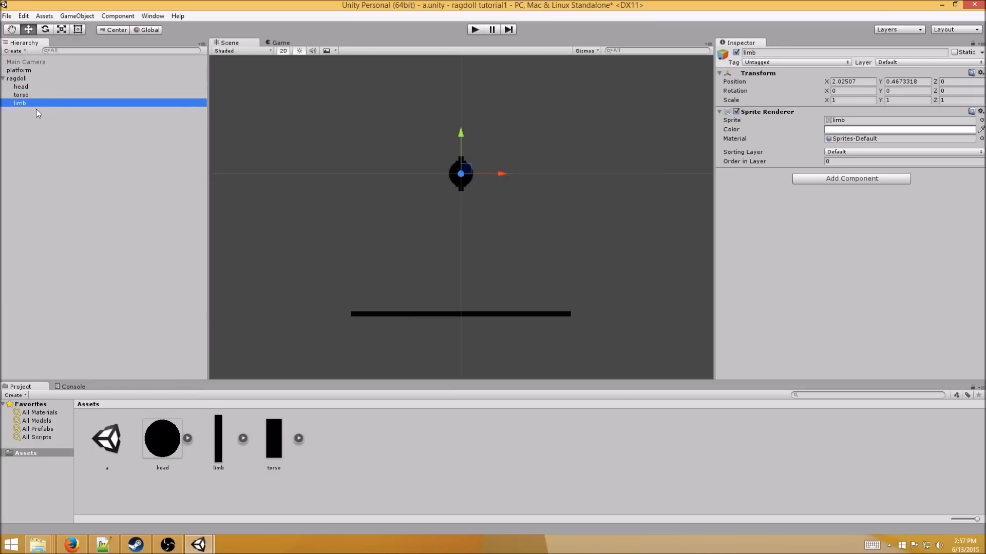
- Duplicate the limb object three times within the ragdoll
key(ctrl+d)
key(ctrl+d)
key(ctrl+d)
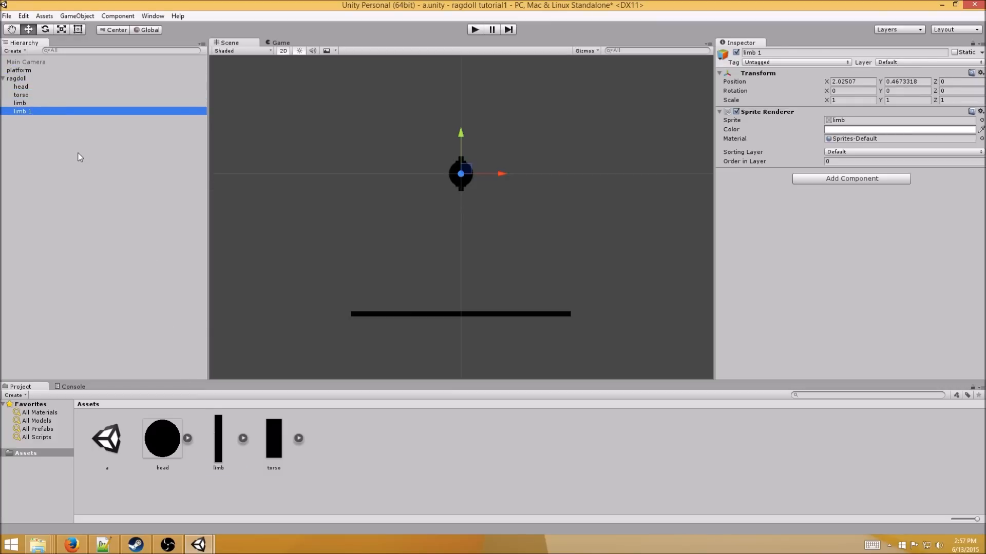
- Review the ragdoll's child objects: the head, the torso, and the limb pairs for the arms and legs
click(28, 111)
click(32, 105)
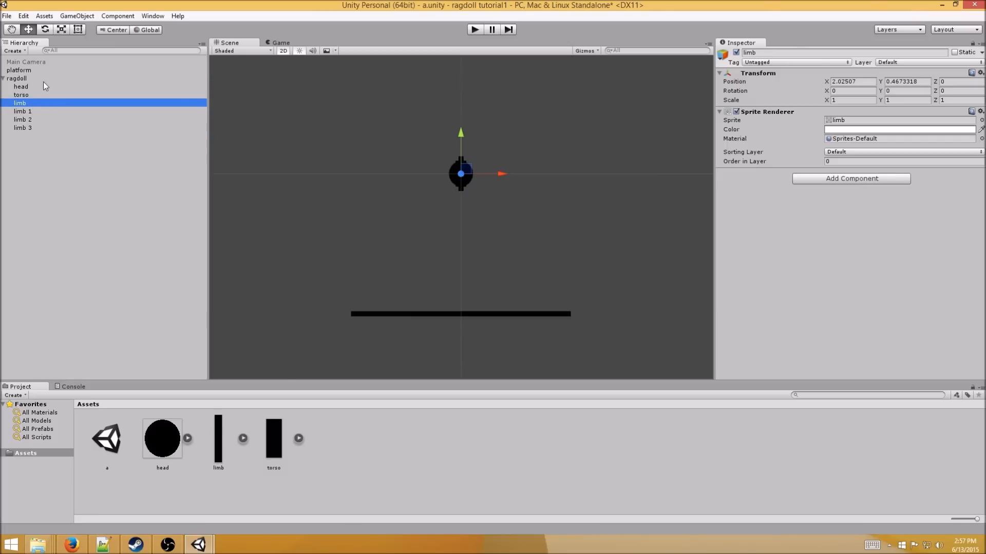
click(40, 86)
click(37, 94)
click(36, 103)
shift+click(36, 110)
click(36, 121)
shift+click(35, 127)
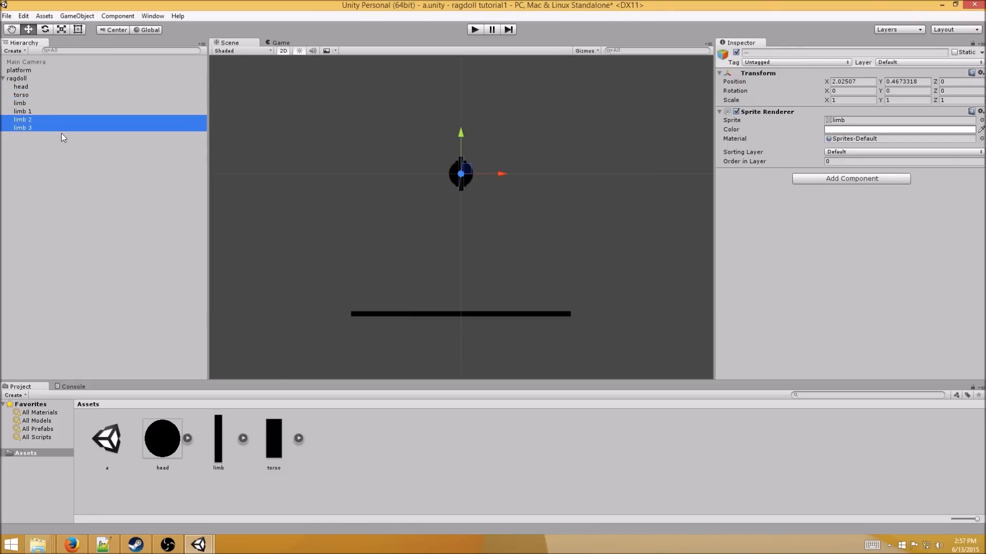
click(50, 103)
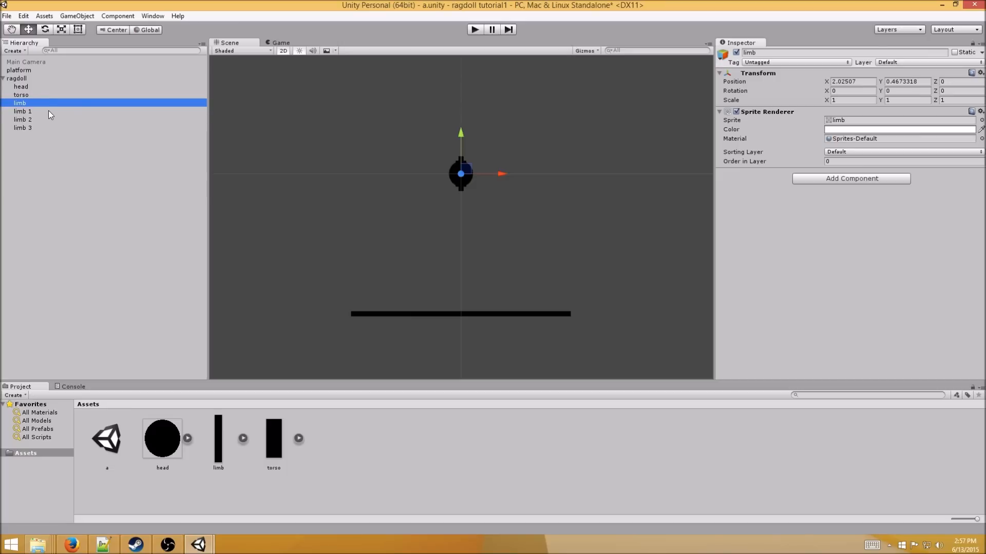
click(48, 110)
click(48, 121)
click(50, 134)
- Rename the first limb to "leftarm" and limb 1 to "rightarm"
click(20, 103)
click(21, 104)
text(leftarm)
key(Return)
click(19, 112)
click(16, 110)
text(rightarm)
key(Return)
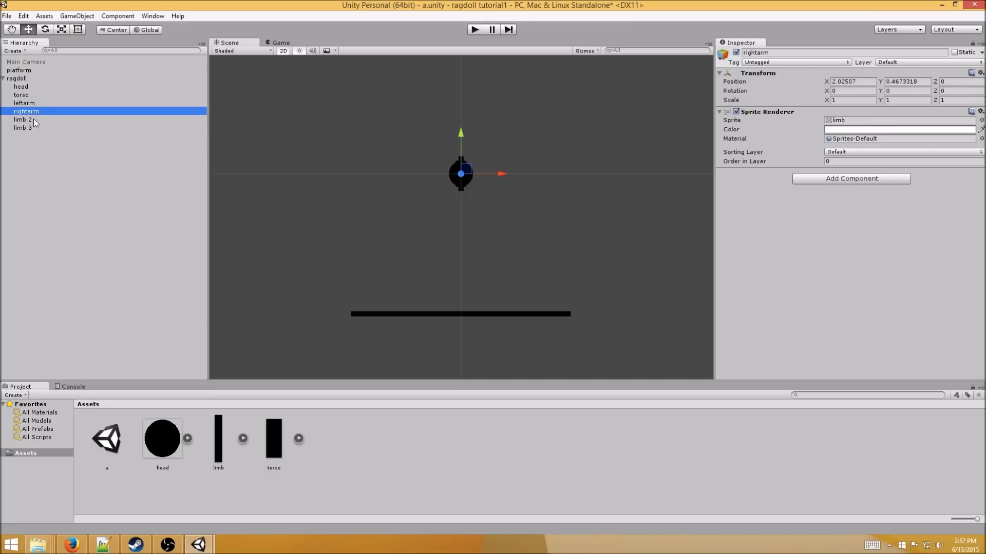
- Rename limb 2 to "leftleg" and limb 3 to "rightleg"
double_click(21, 119)
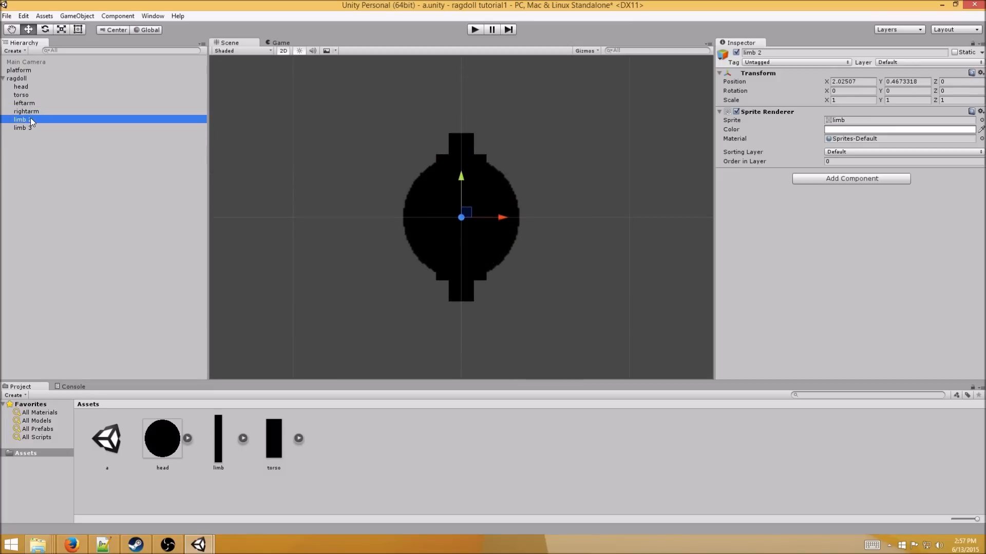
click(30, 118)
text(leftleg)
key(Return)
click(20, 128)
click(23, 127)
text(rightleg)
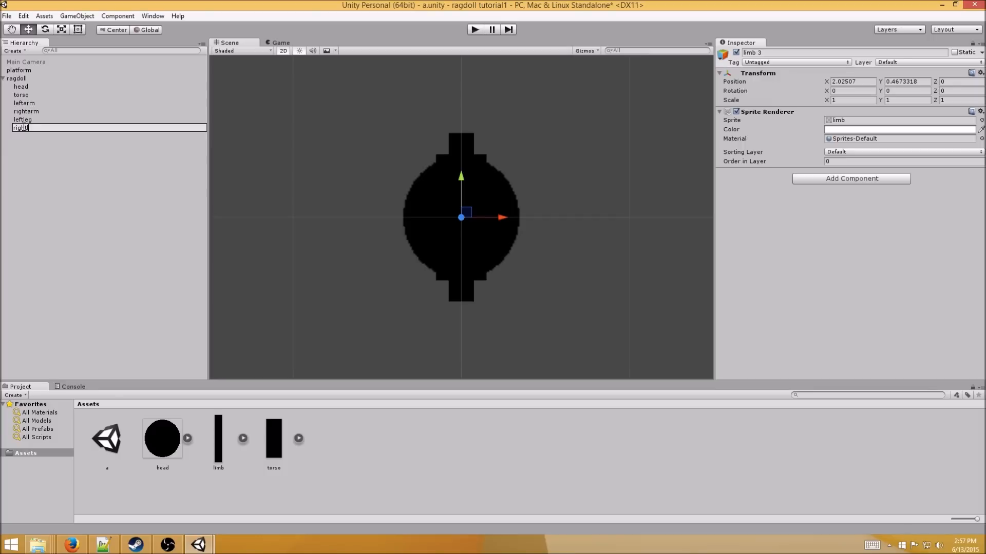
key(Return)
- Move the head straight up above the other body parts, to about Y 1.38
scroll(408, 273, down, 5)
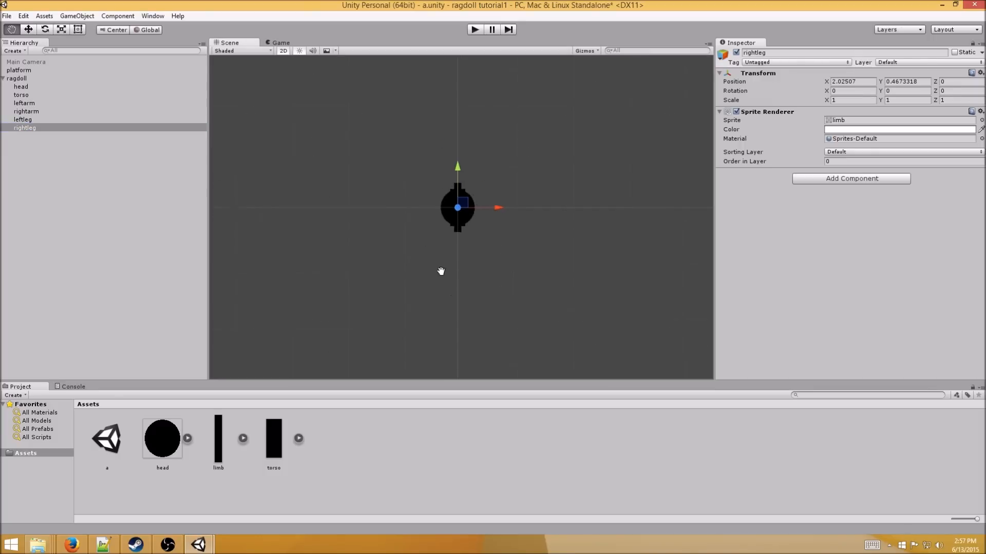
click(57, 81)
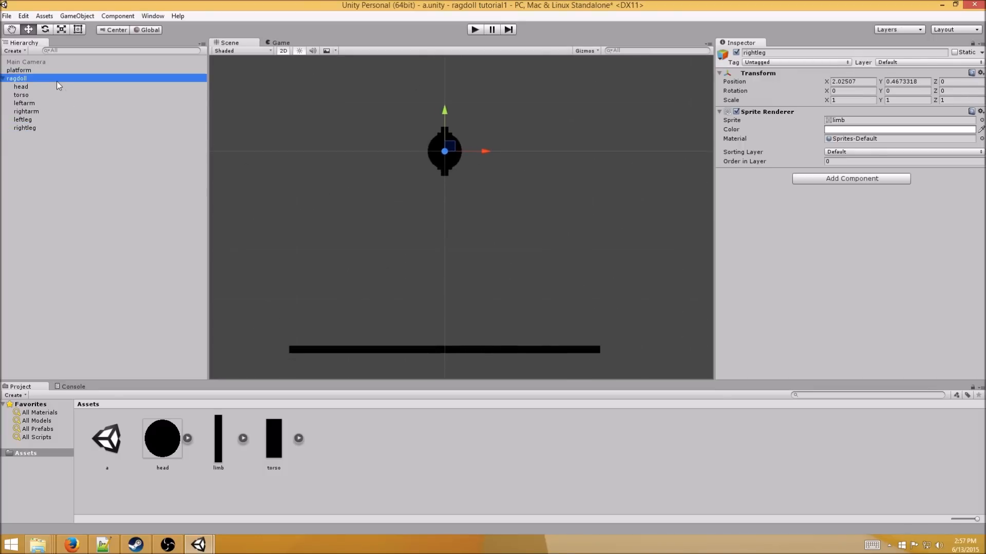
click(58, 87)
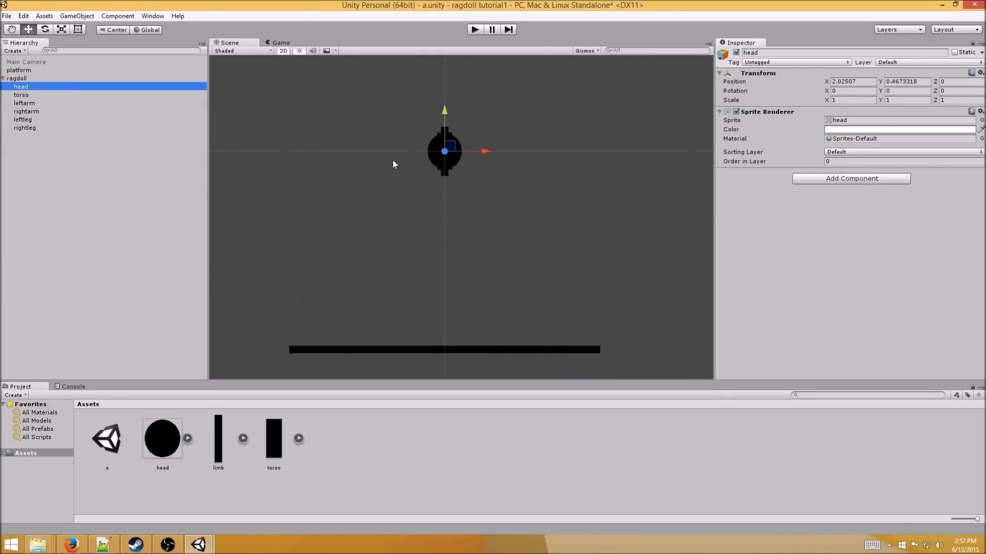
drag(380, 85, 529, 204)
click(479, 201)
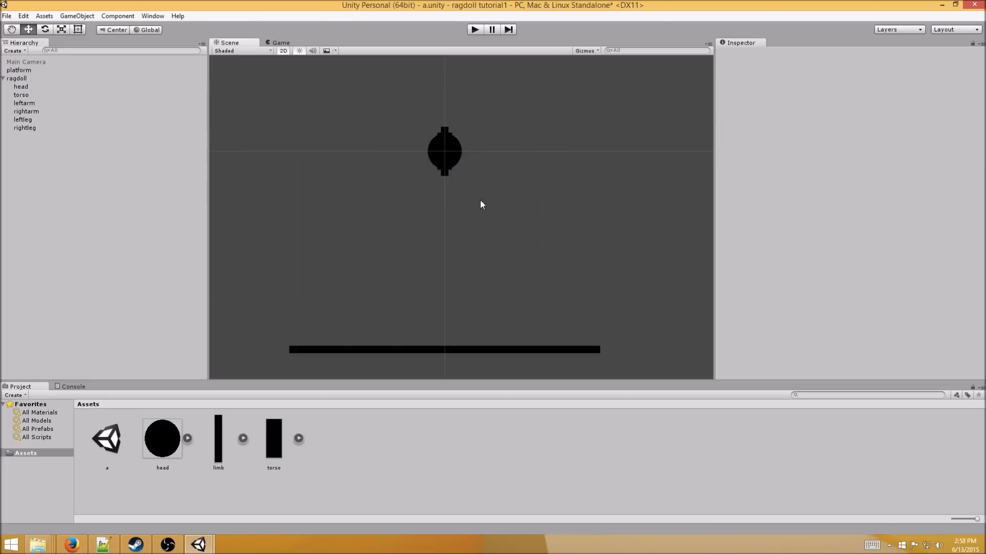
click(21, 88)
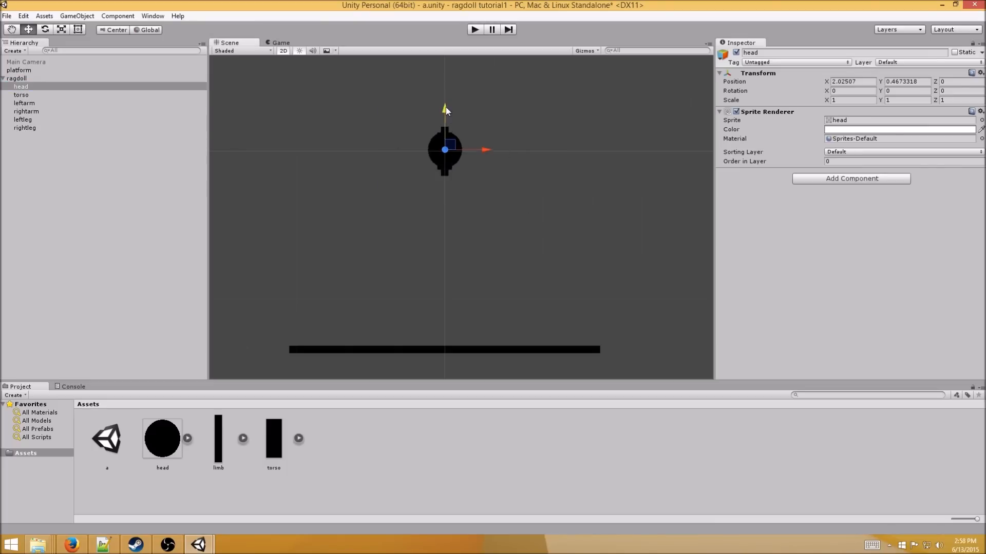
drag(446, 107, 445, 62)
- Move the left arm to about X 0.99 and the right arm out to the other side of the torso
click(75, 94)
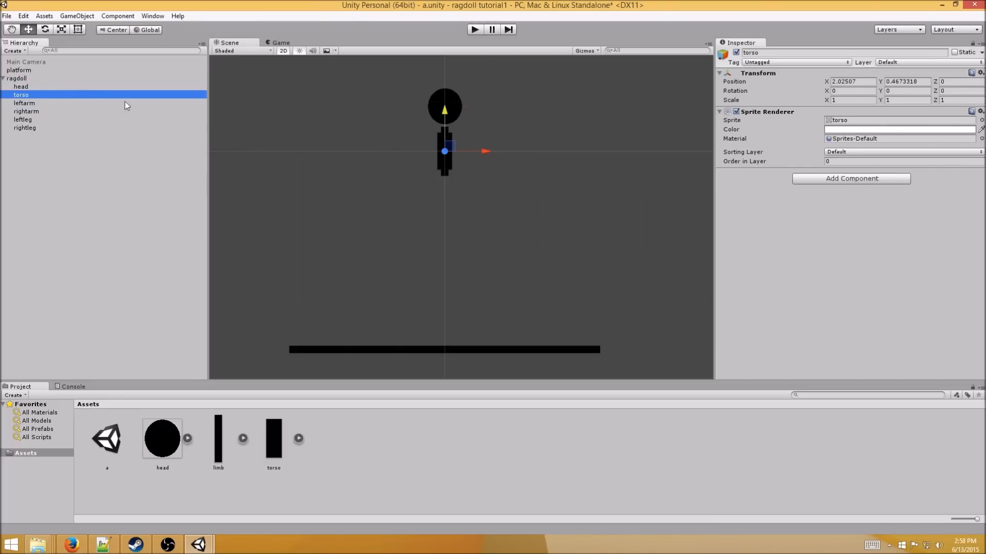
click(92, 104)
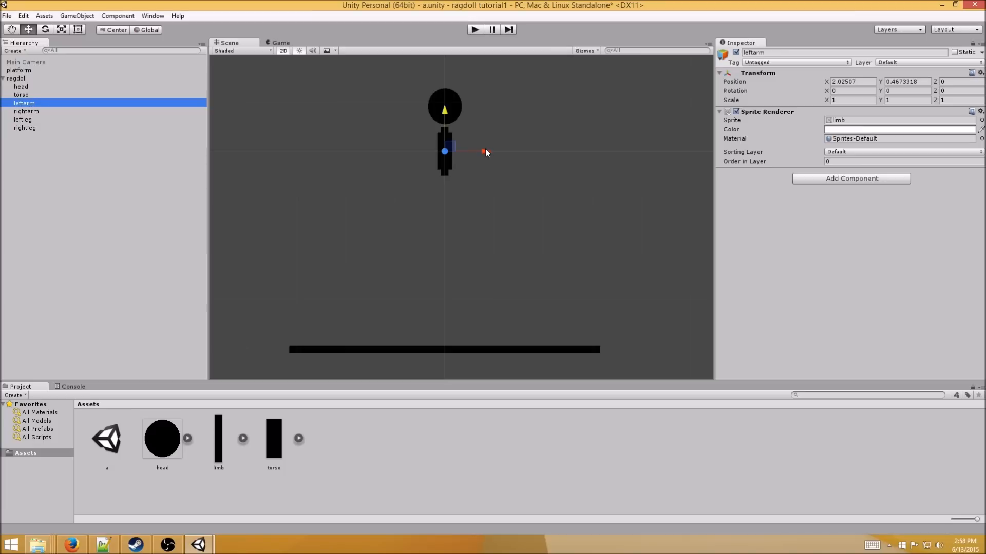
drag(485, 152, 433, 152)
click(62, 112)
drag(488, 153, 546, 158)
- Move the left and right legs below the torso, one on each side, and deselect them
click(76, 128)
key(Up)
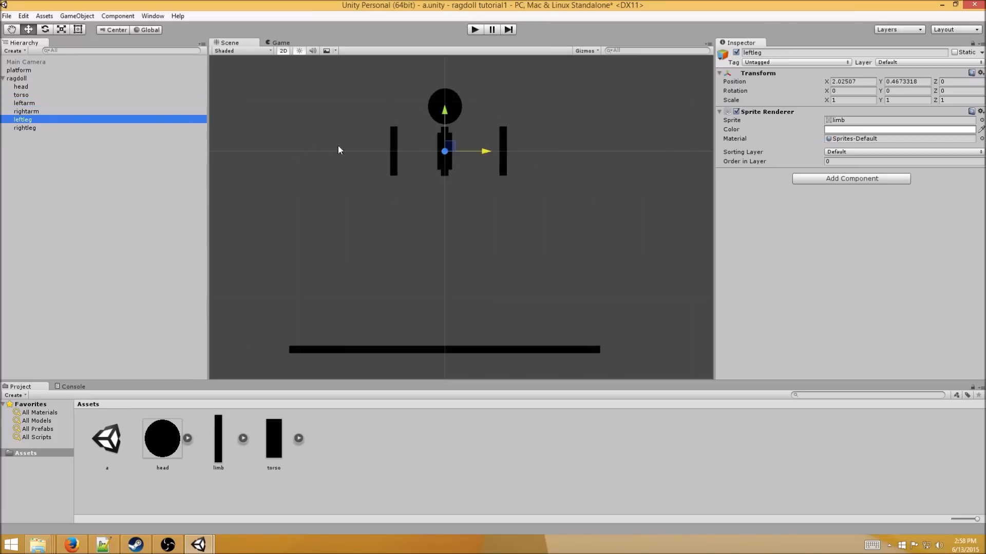
drag(445, 147, 453, 226)
click(37, 129)
drag(450, 122, 523, 223)
click(567, 220)
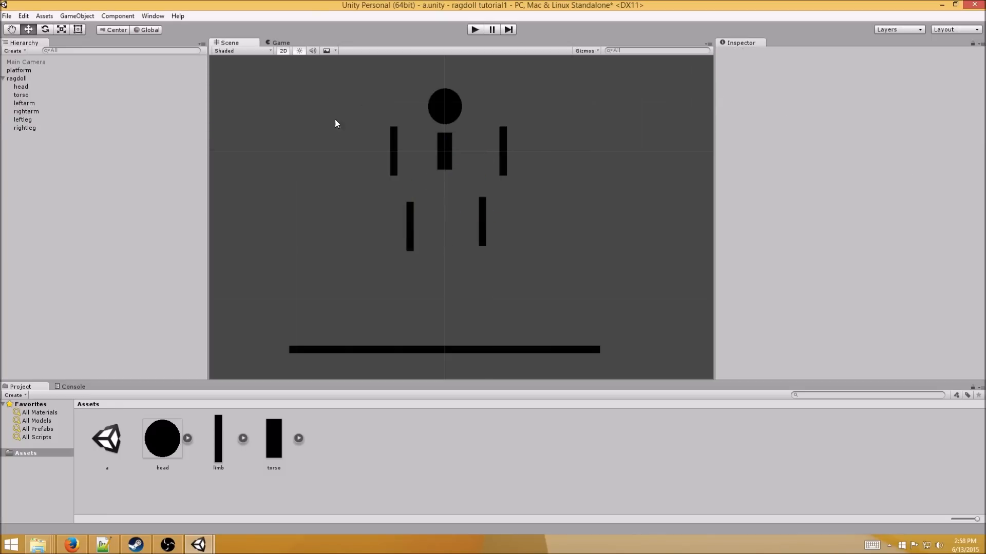
- Set the head's position to X -0.8, Y 0.4
click(78, 85)
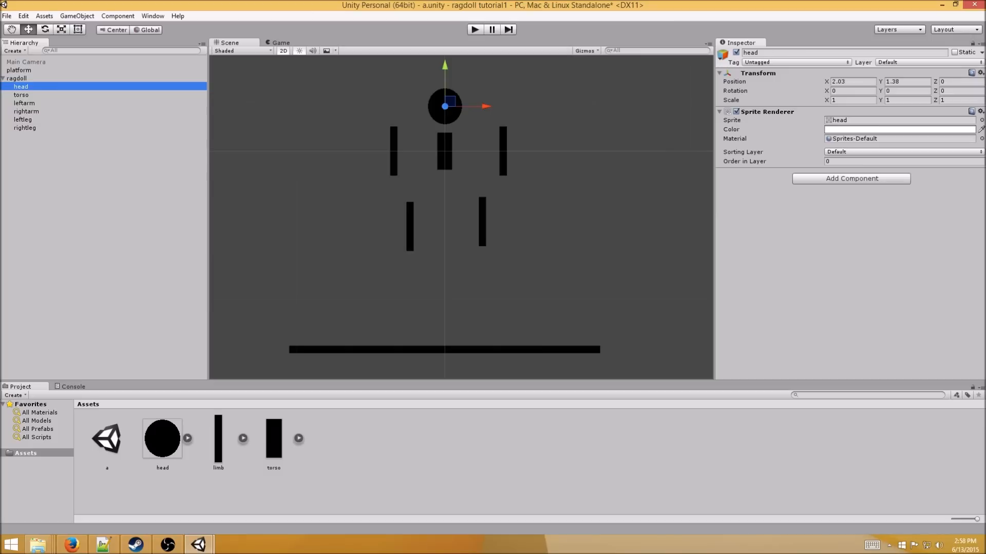
click(859, 81)
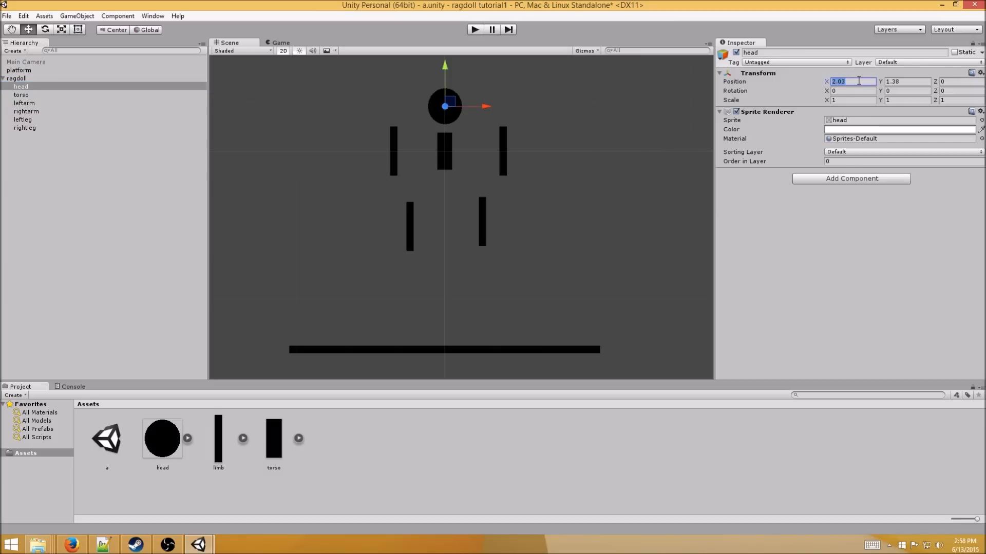
text(-0.8)
key(Tab)
text(.4)
key(Tab)
scroll(558, 193, down, 2)
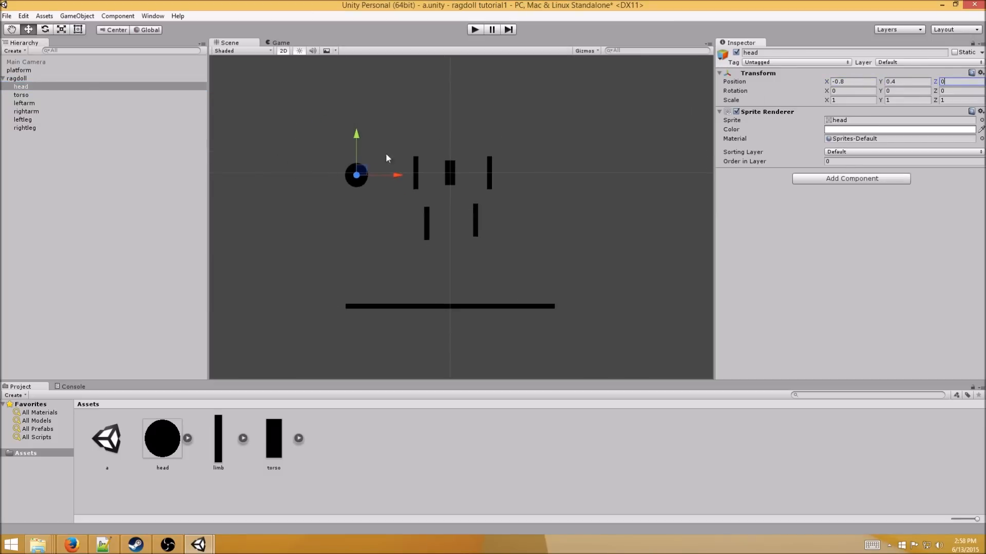
- Move the platform horizontally so it is roughly centred beneath the head, and save the scene
click(52, 78)
click(47, 69)
drag(490, 310, 391, 306)
click(535, 291)
key(ctrl+s)
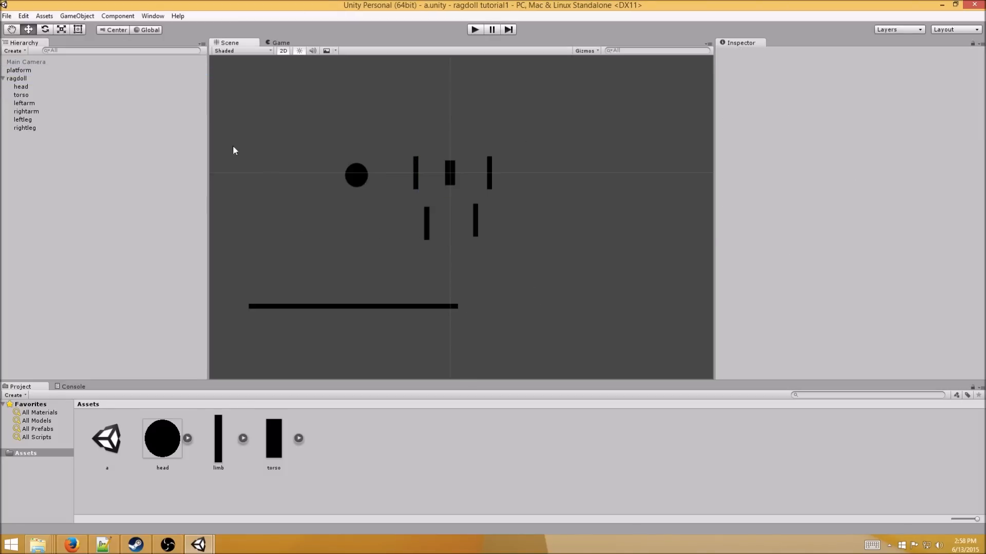
- Set the torso's position to X -0.8, Y -0.4
click(23, 95)
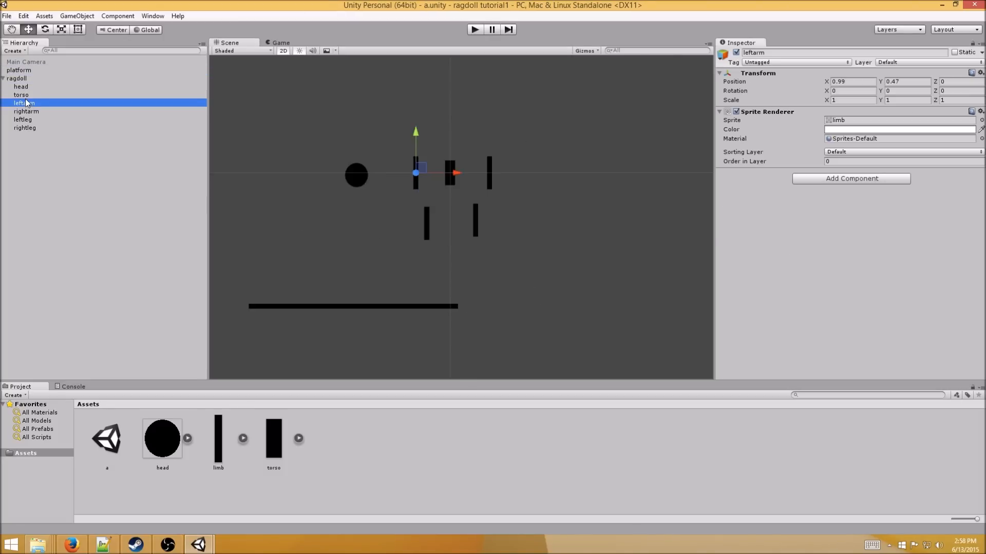
click(839, 82)
text(-0.8)
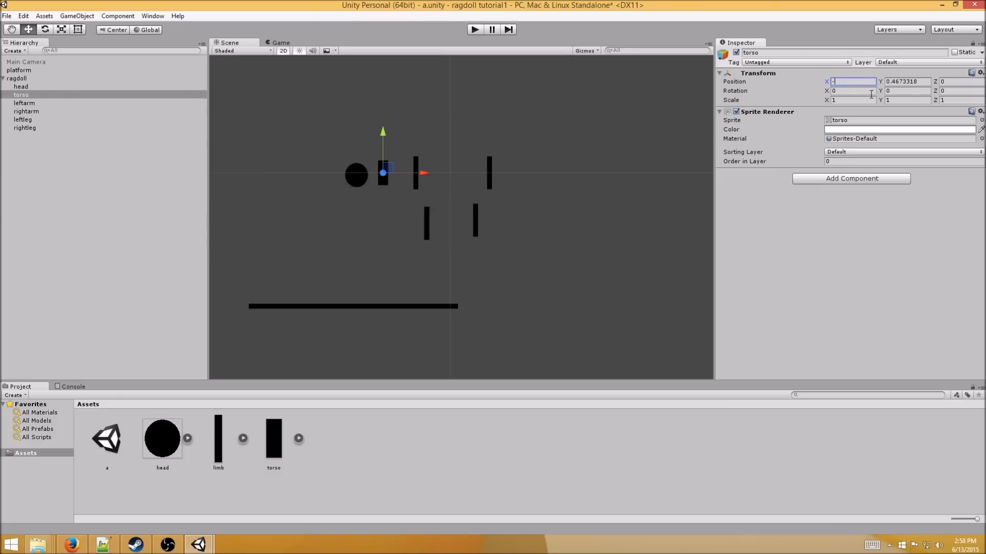
key(Tab)
text(-.4)
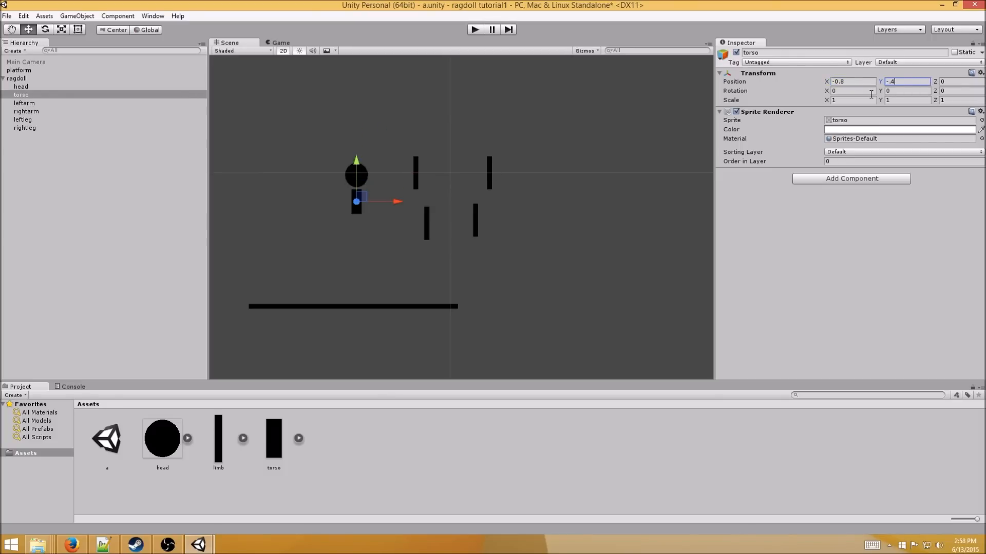
key(Tab)
- Set the left arm's position to X -1.47, Y -0.1
click(136, 104)
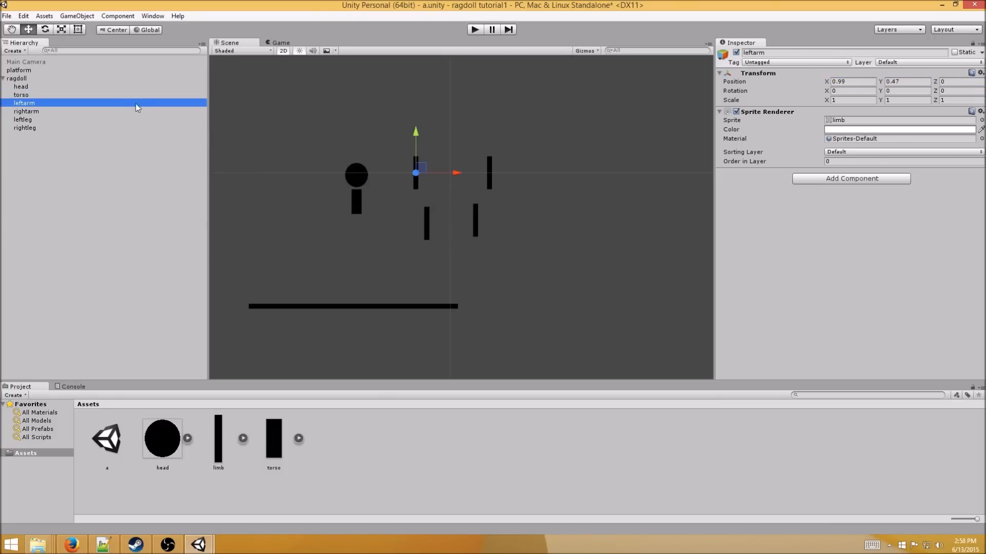
click(853, 85)
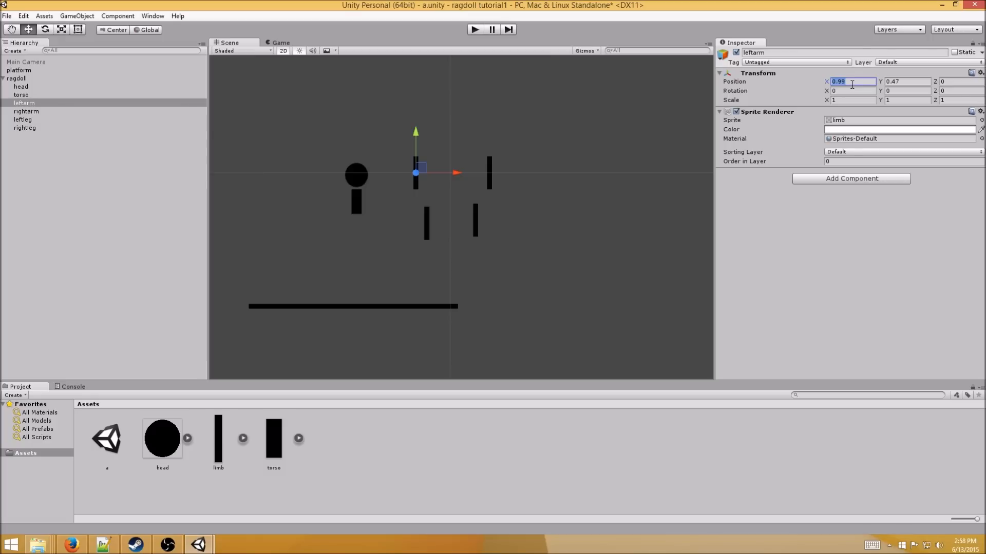
text(-)
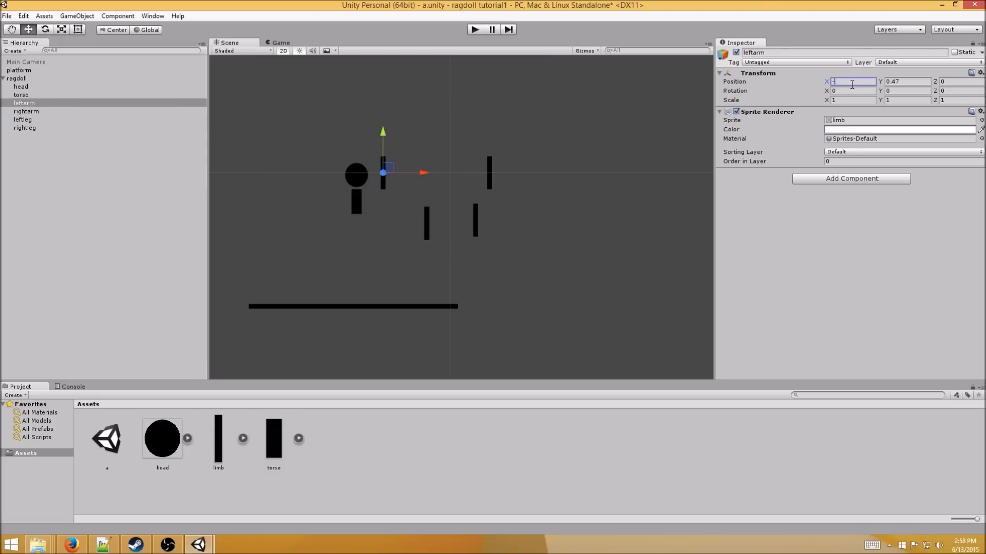
text(1.47)
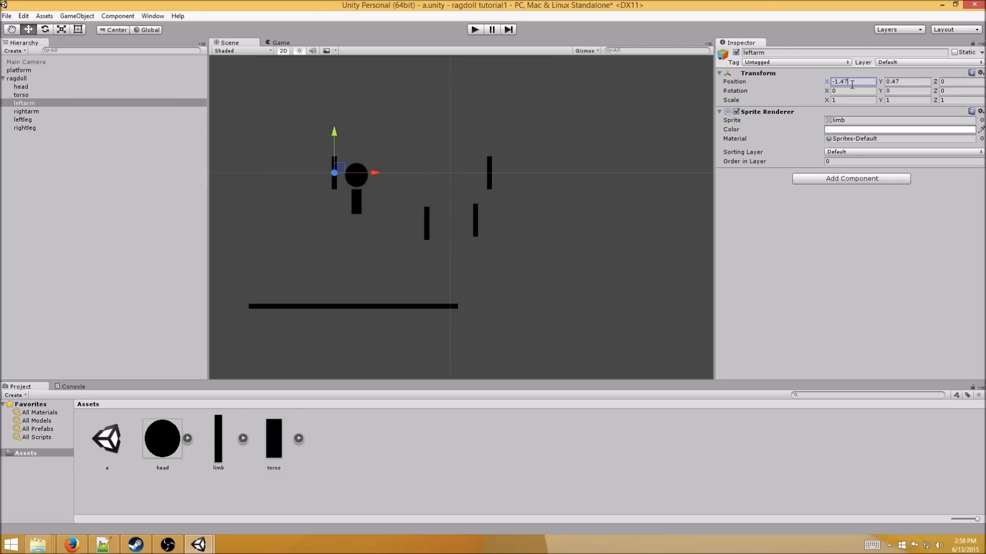
click(907, 82)
text(-0.1)
key(Tab)
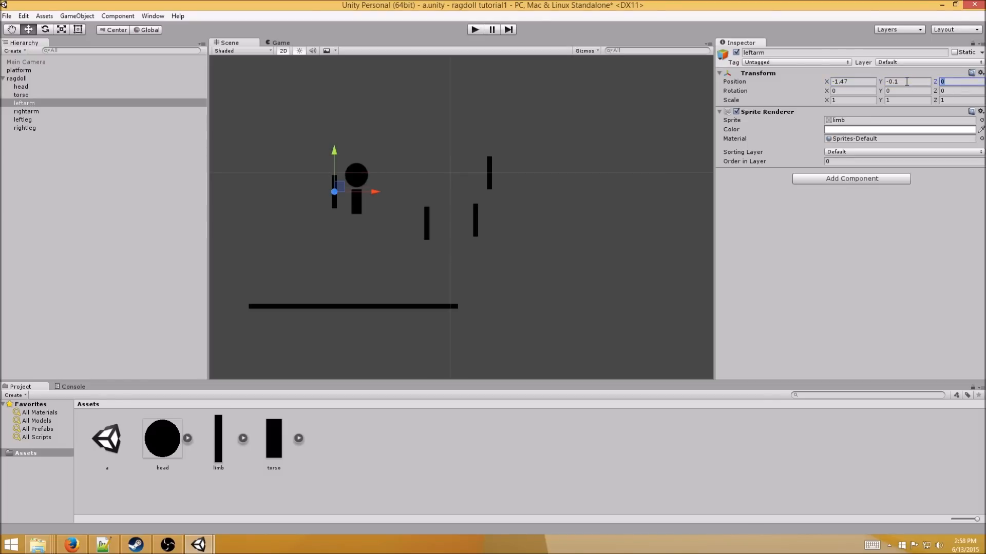
- Rotate the left arm 90 degrees about Z and save the scene
click(62, 111)
click(60, 103)
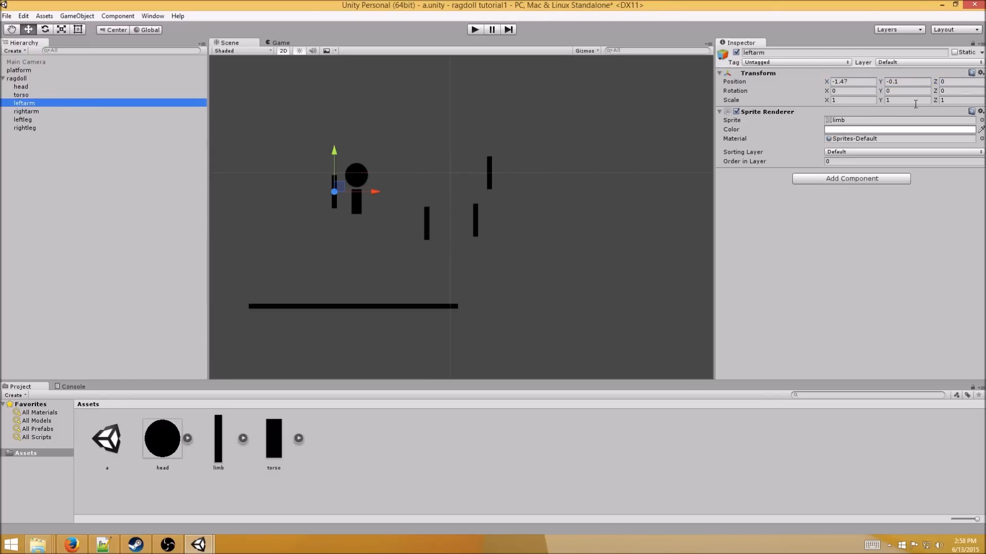
click(972, 90)
text(90)
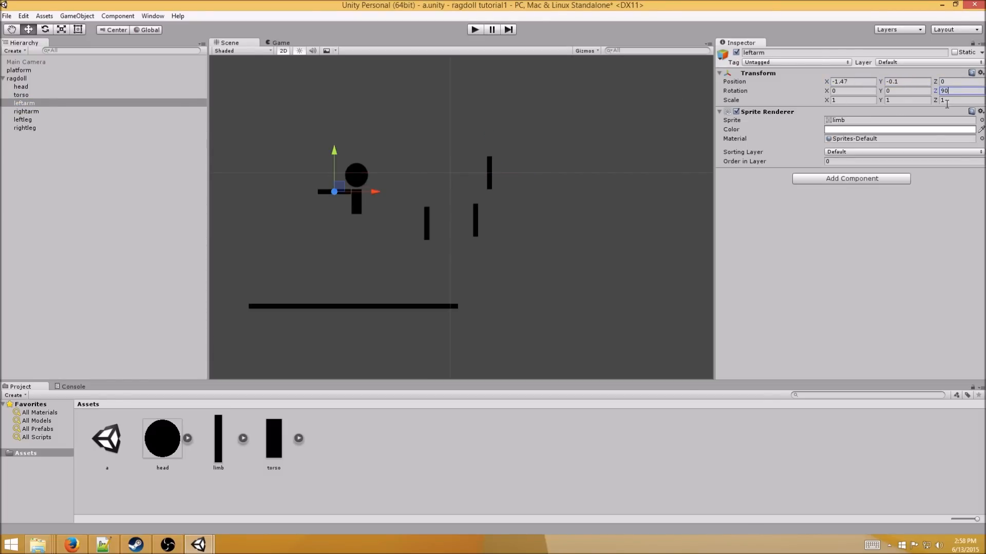
key(ctrl+s)
- Rotate the right arm 90 degrees about Z, position it at X -0.13, Y -0.1, and save the scene
click(27, 111)
click(944, 93)
text(90)
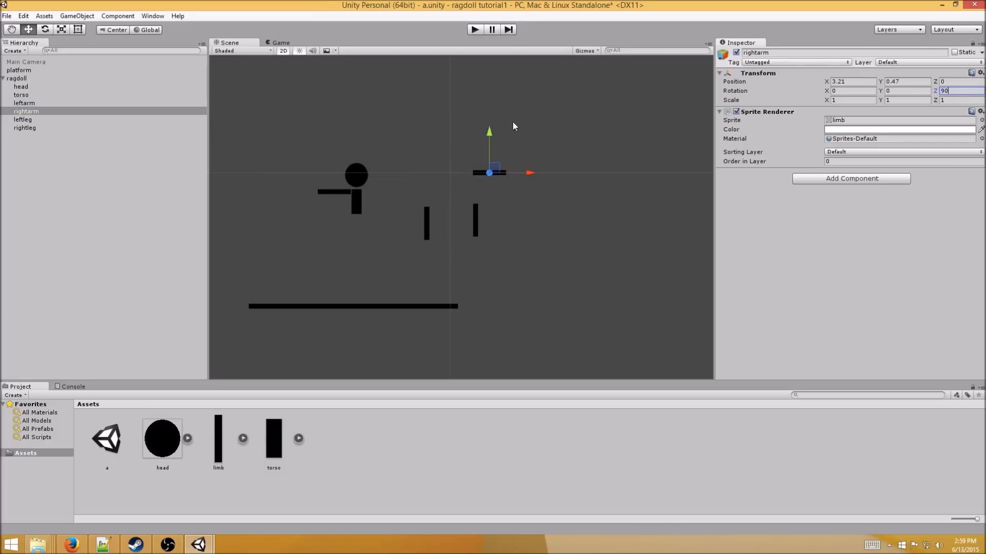
click(862, 81)
text(-0.13)
key(Tab)
text(-.1)
key(Tab)
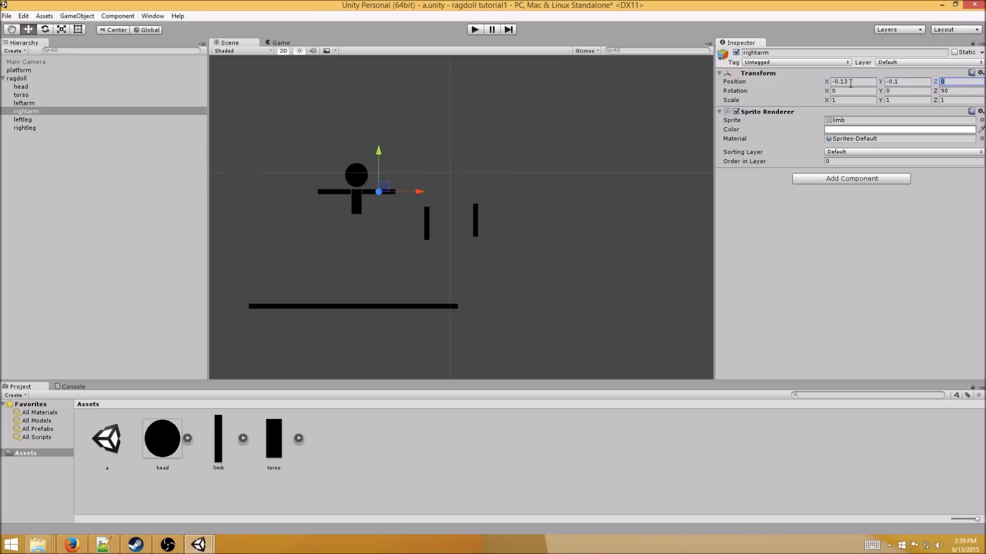
click(489, 192)
key(ctrl+s)
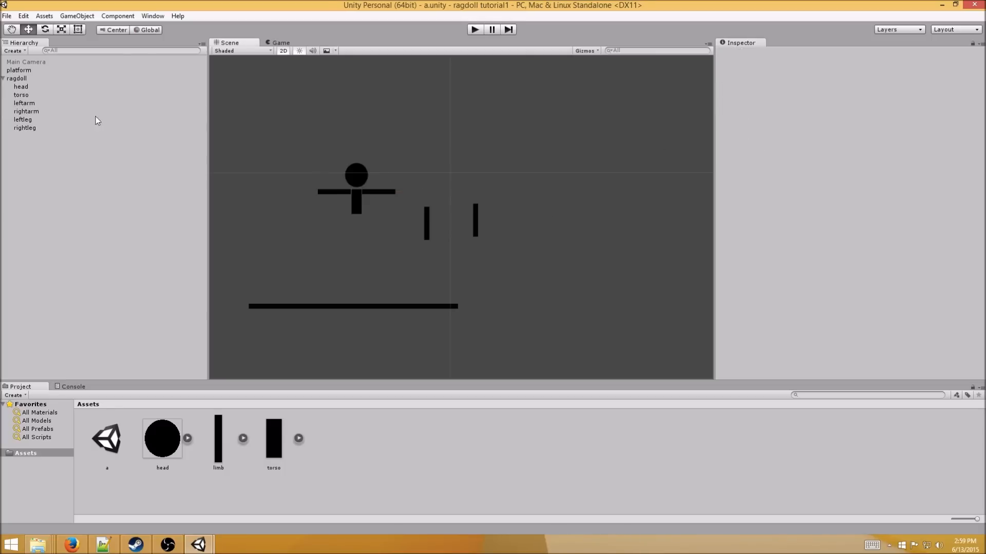
- Set the left leg's position to X -0.89, Y -1.3
click(58, 127)
click(60, 120)
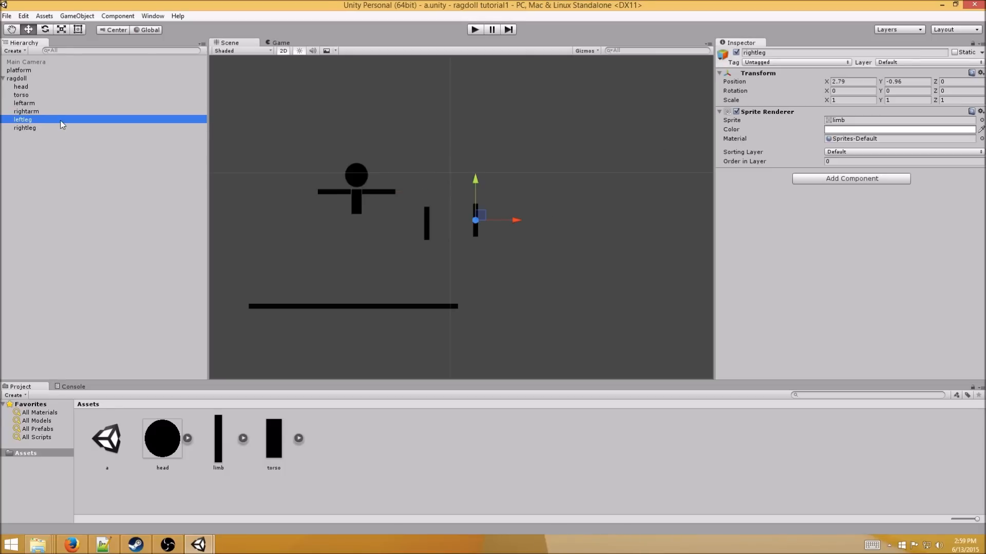
click(854, 84)
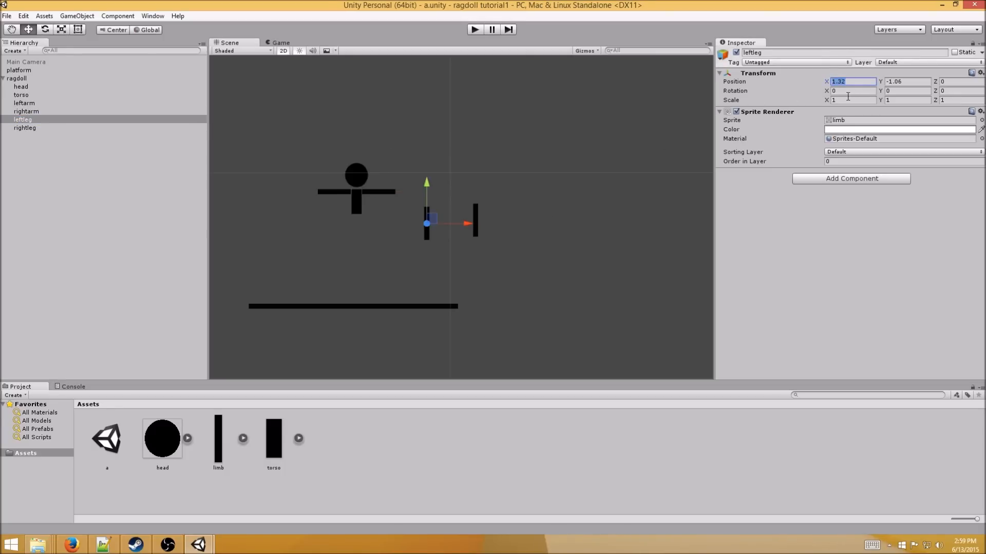
text(-.89)
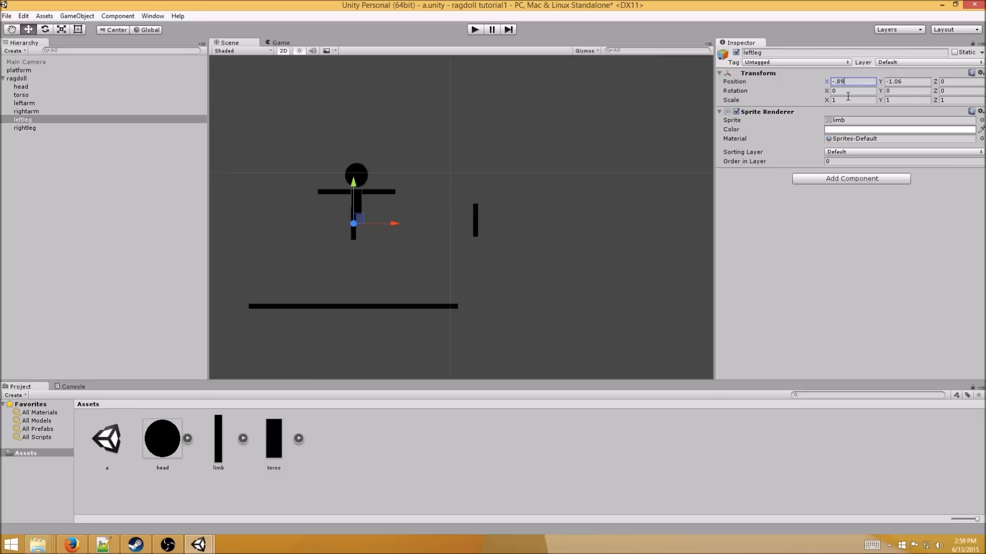
key(Tab)
text(-1.3)
key(Tab)
- Set the right leg's position to X -0.71, Y -1.3, and save the scene
click(161, 122)
click(162, 125)
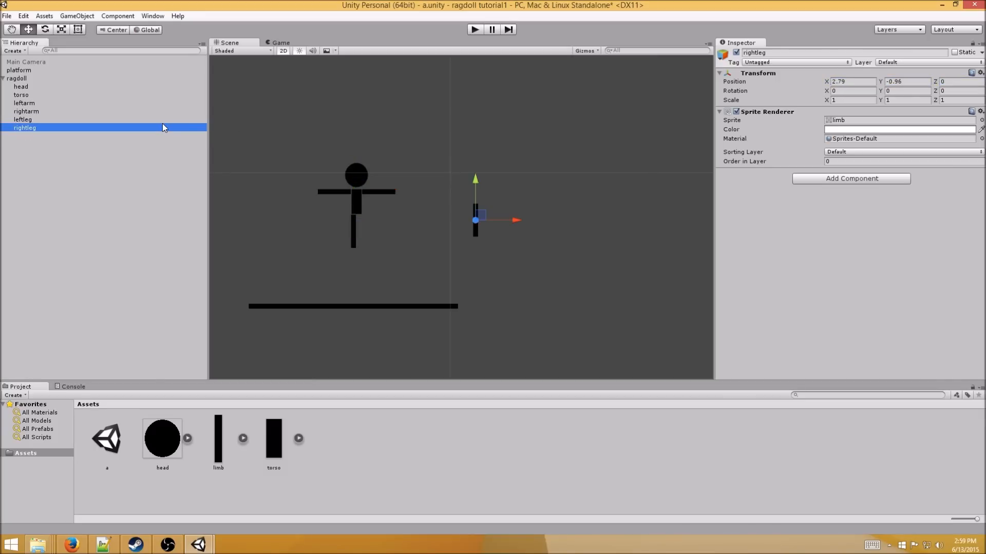
click(862, 80)
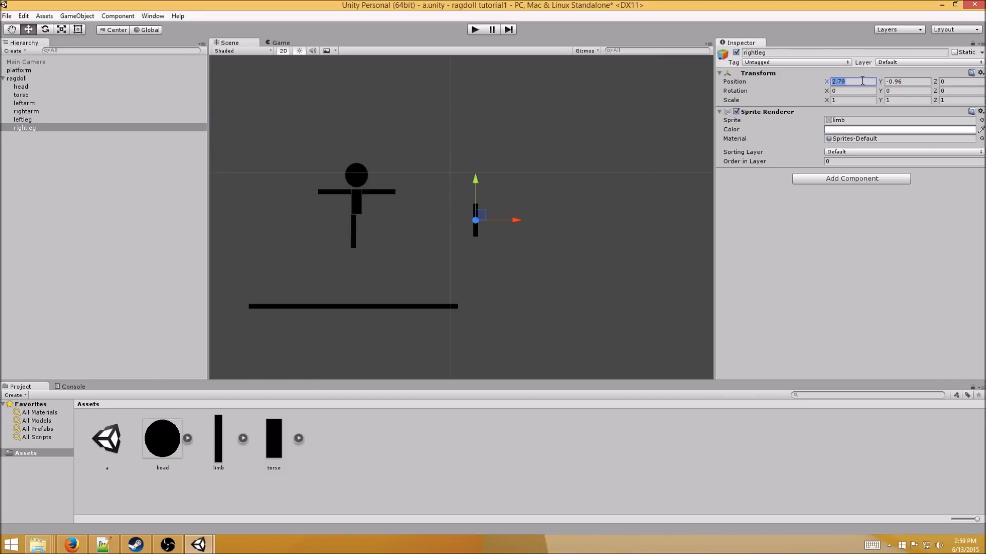
key(BackSpace)
text(-.71)
key(Tab)
text(-1.3)
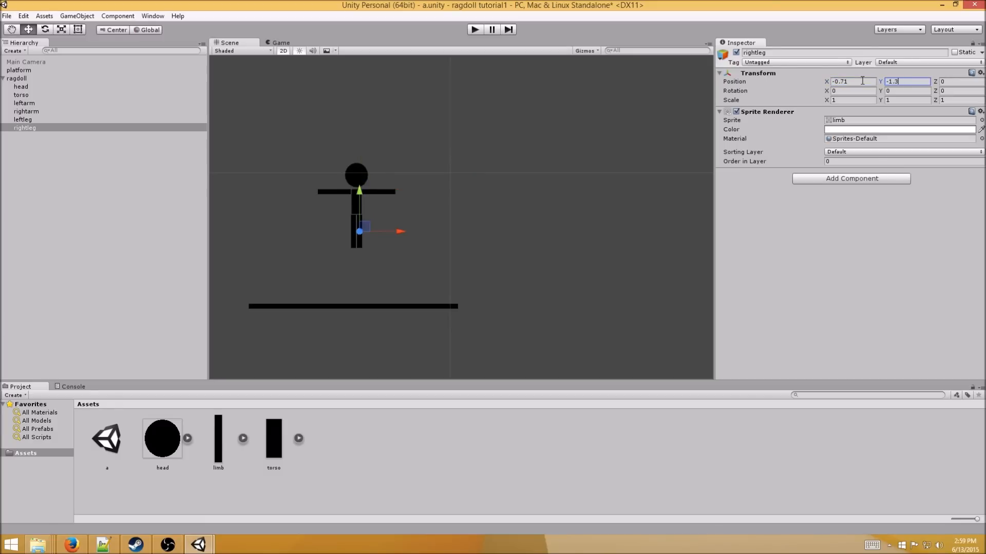
key(Tab)
key(ctrl+s)
click(146, 95)
click(144, 87)
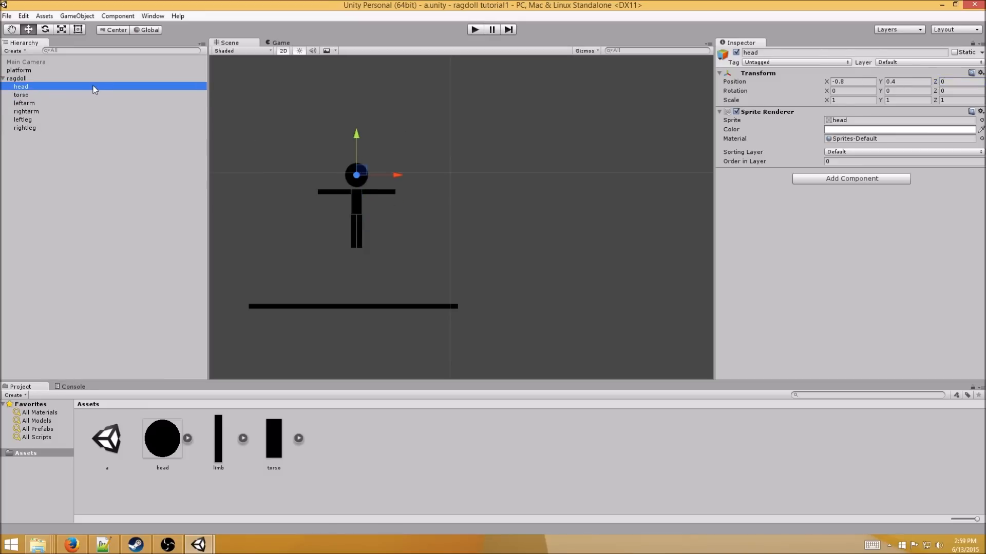
middle_drag(290, 186, 371, 181)
drag(266, 73, 500, 301)
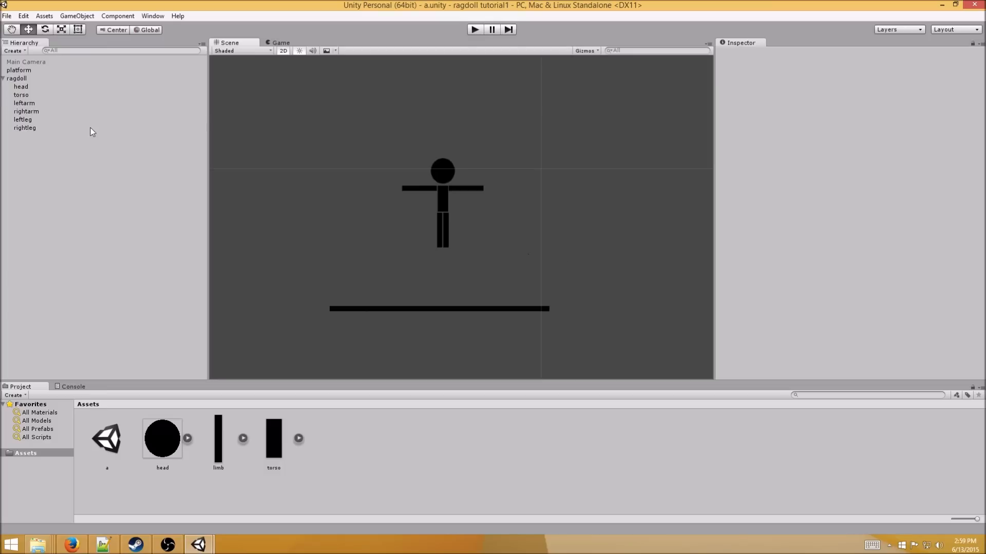
- Add a Circle Collider 2D component to the head
click(68, 86)
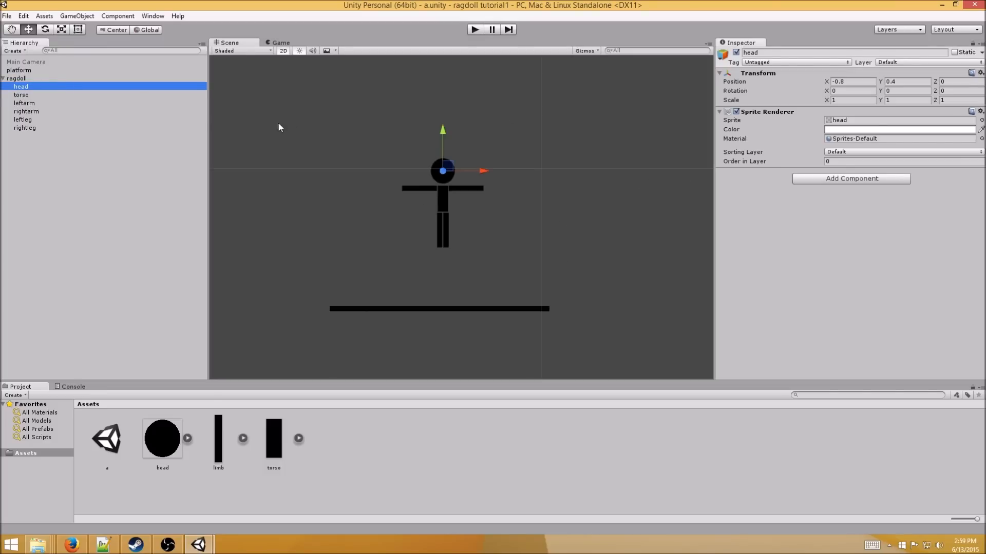
click(831, 180)
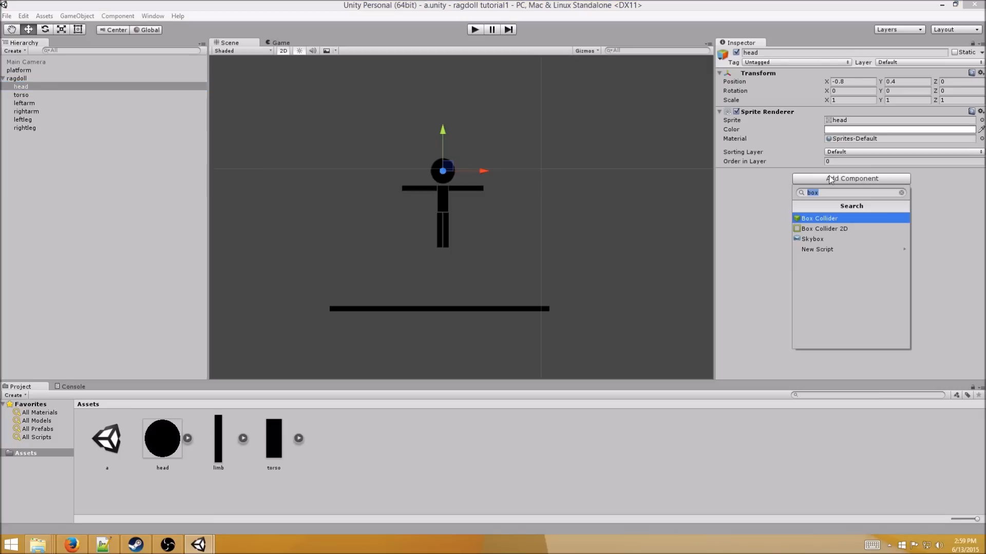
key(BackSpace)
text(collider)
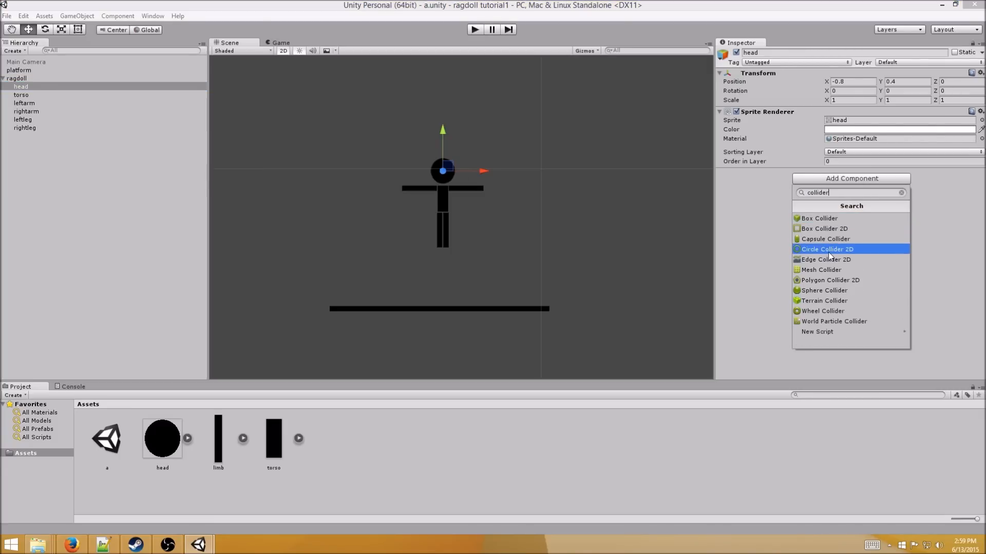
click(829, 250)
- Add a Rigidbody 2D component to the head
click(830, 248)
text(rigi)
key(Down)
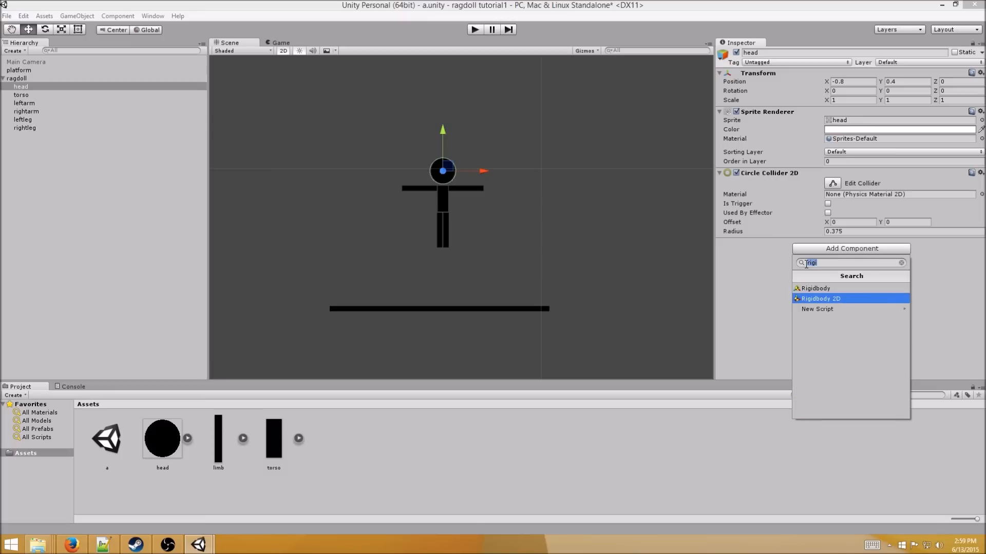
key(Return)
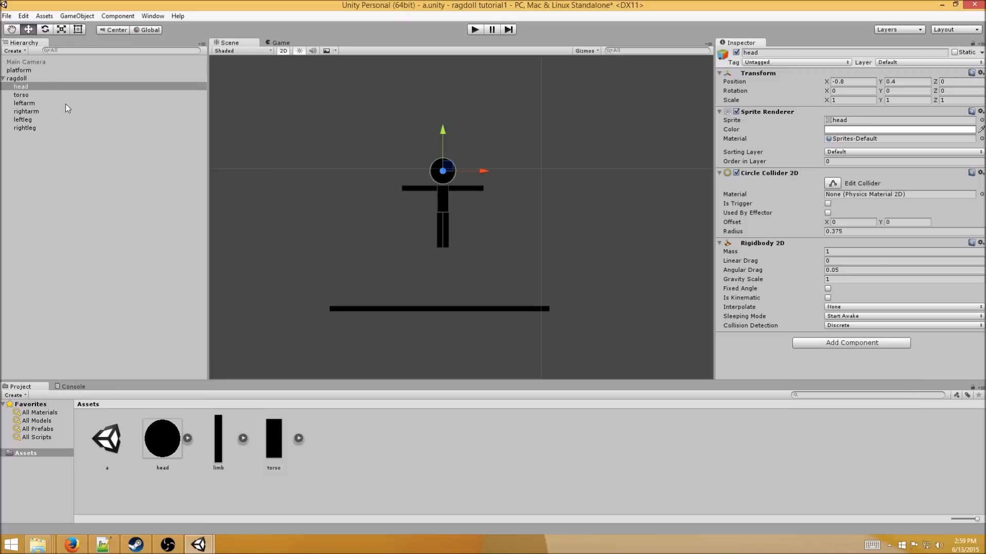
- Add a Box Collider 2D component to the torso, both arms and both legs together
click(31, 95)
click(51, 133)
click(30, 96)
shift+click(25, 128)
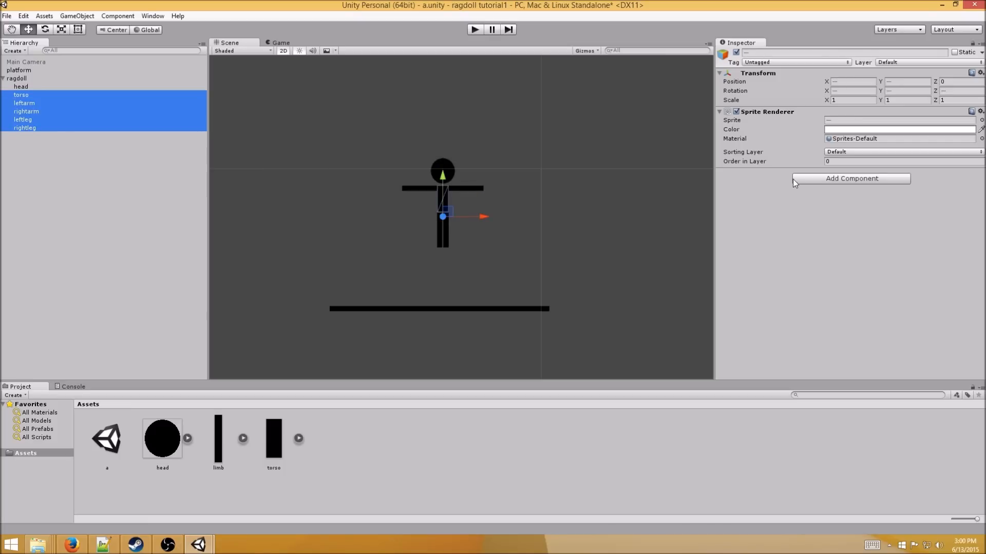
click(817, 178)
text(box)
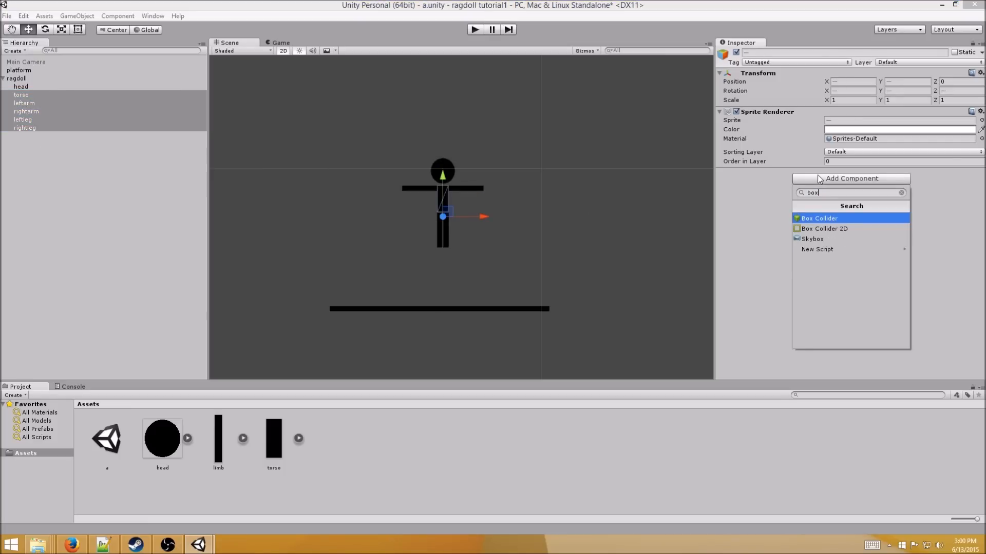
click(838, 229)
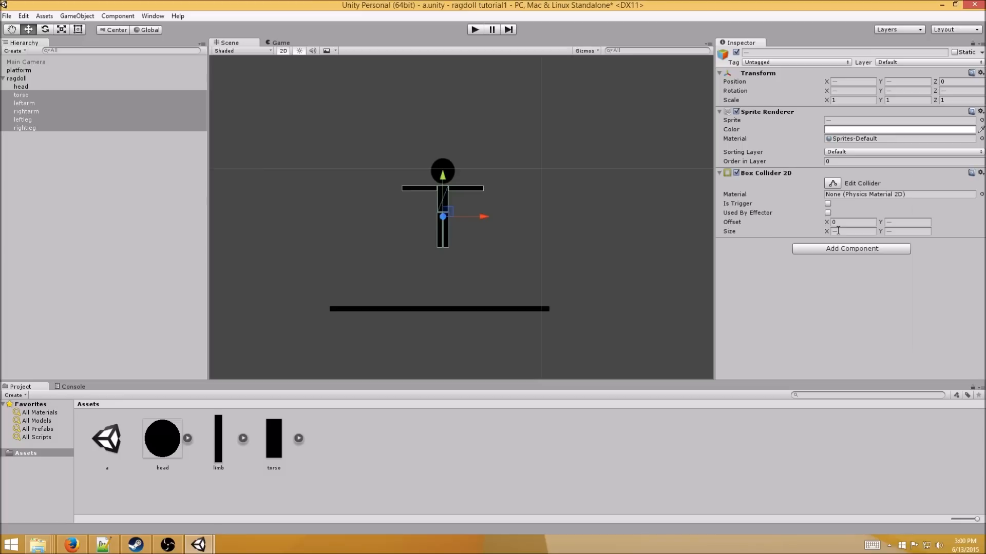
- Add a Rigidbody 2D component to the torso, both arms and both legs, and save the scene
click(857, 249)
text(rigi)
key(Down)
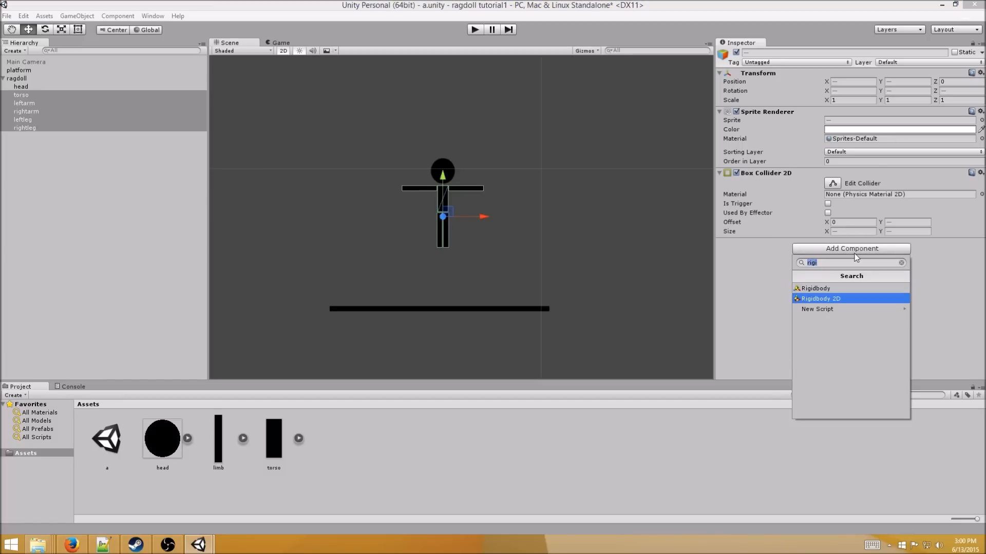
key(Return)
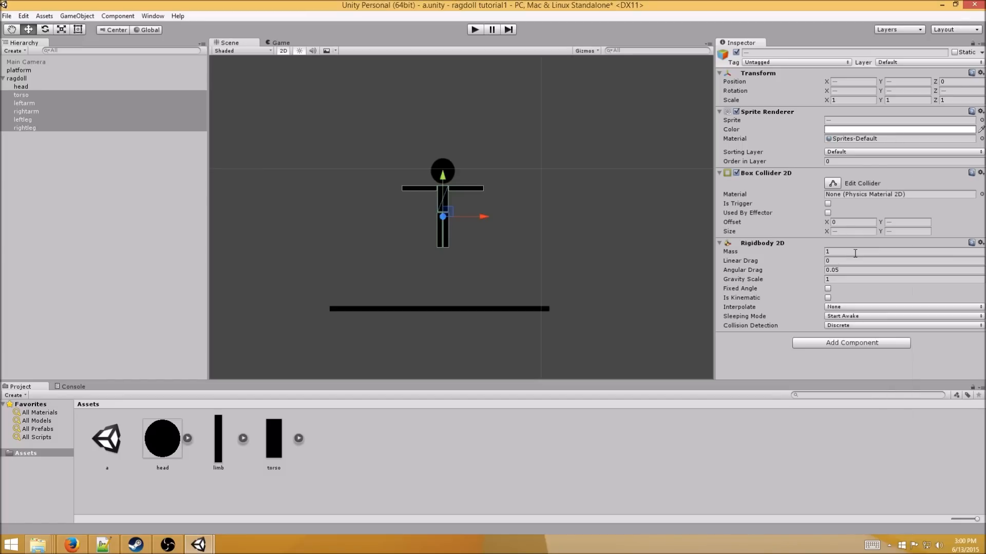
click(597, 211)
key(ctrl+s)
- Move the platform slightly lower and centre it under the ragdoll, at about X -2.82, Y -4.32
scroll(624, 233, down, 3)
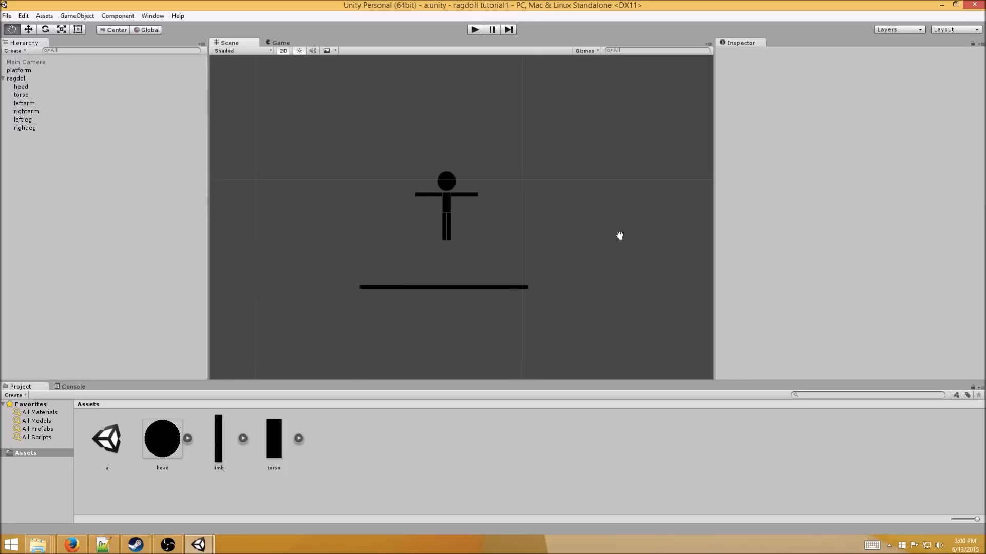
middle_drag(618, 236, 592, 232)
click(57, 70)
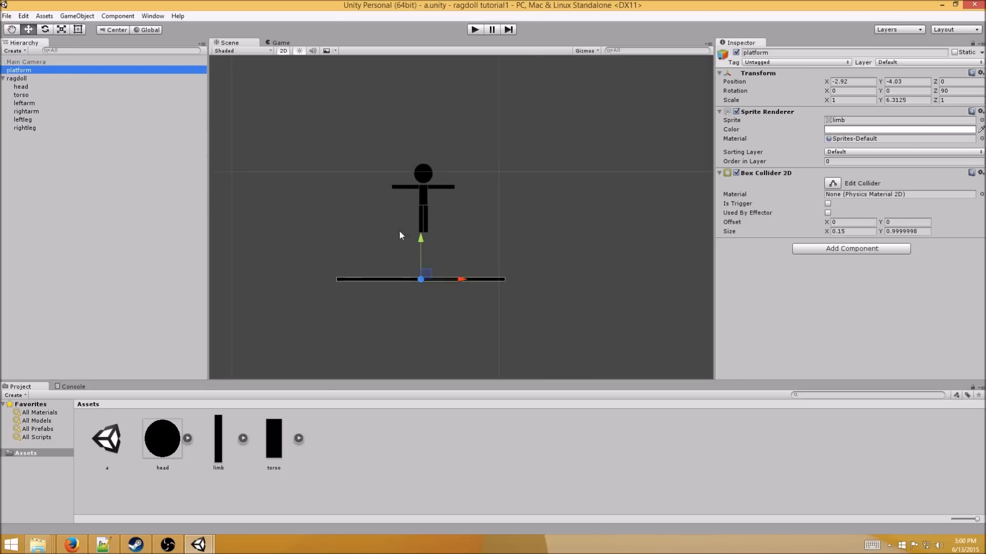
drag(424, 274, 427, 281)
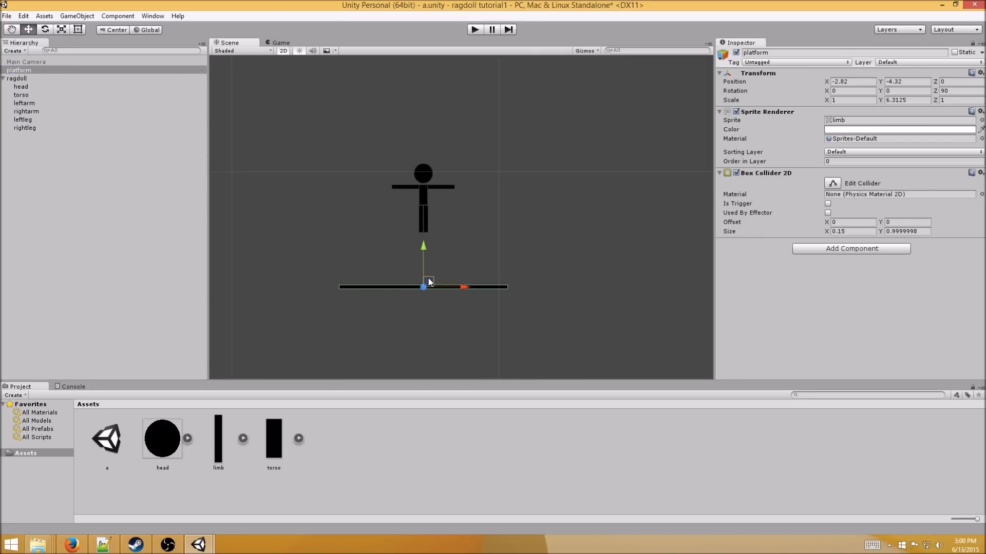
- Move the Main Camera horizontally so its view is centred on the ragdoll, at about X -2.8, Y 0.1
click(83, 62)
click(737, 53)
drag(505, 167, 430, 165)
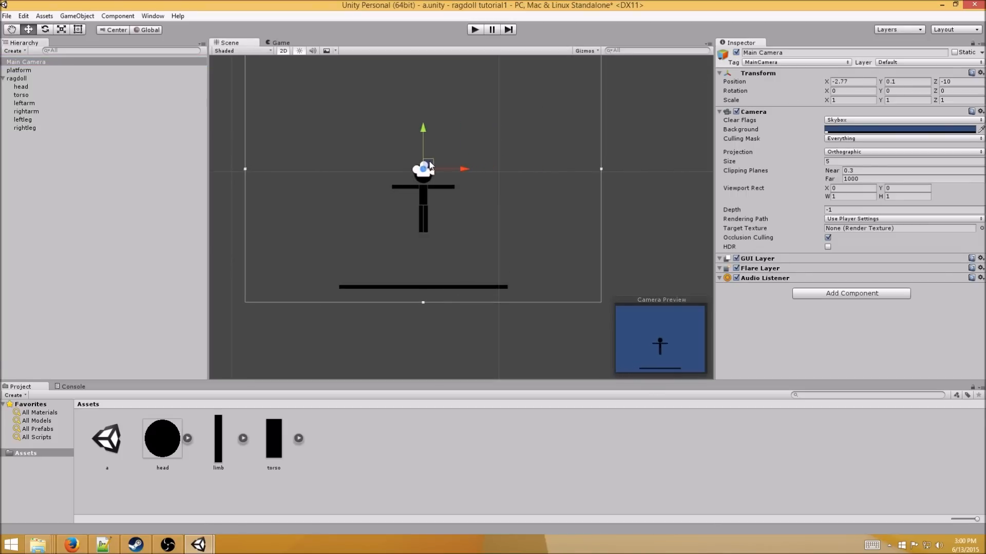
- Run the scene to check how the ragdoll parts fall onto the platform, and stop playback
click(475, 30)
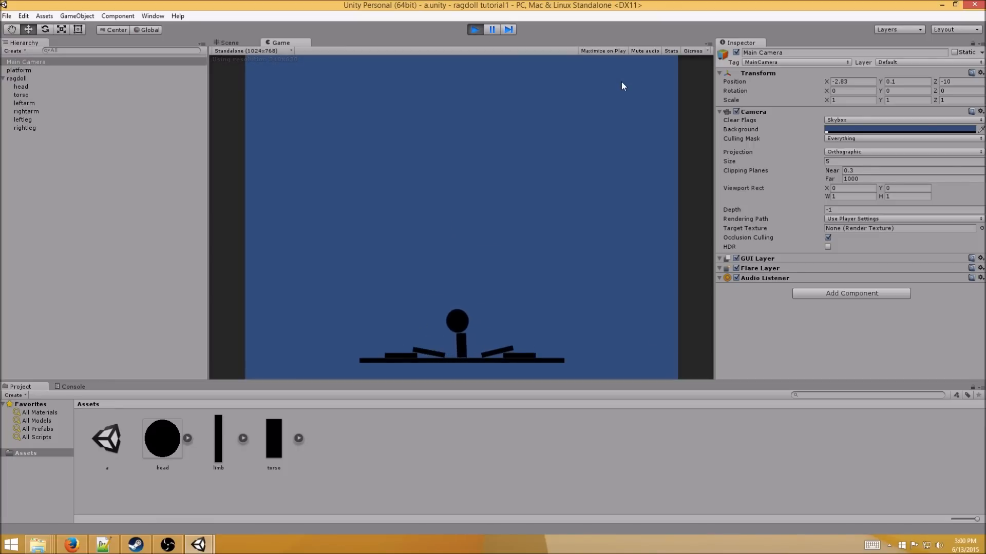
click(475, 30)
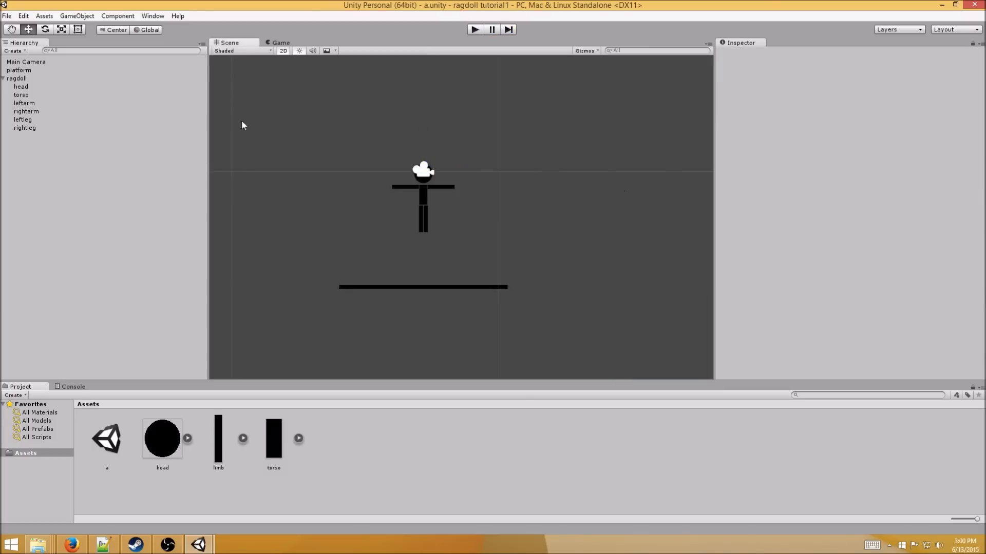
- Add a Hinge Joint 2D component to the head
click(109, 87)
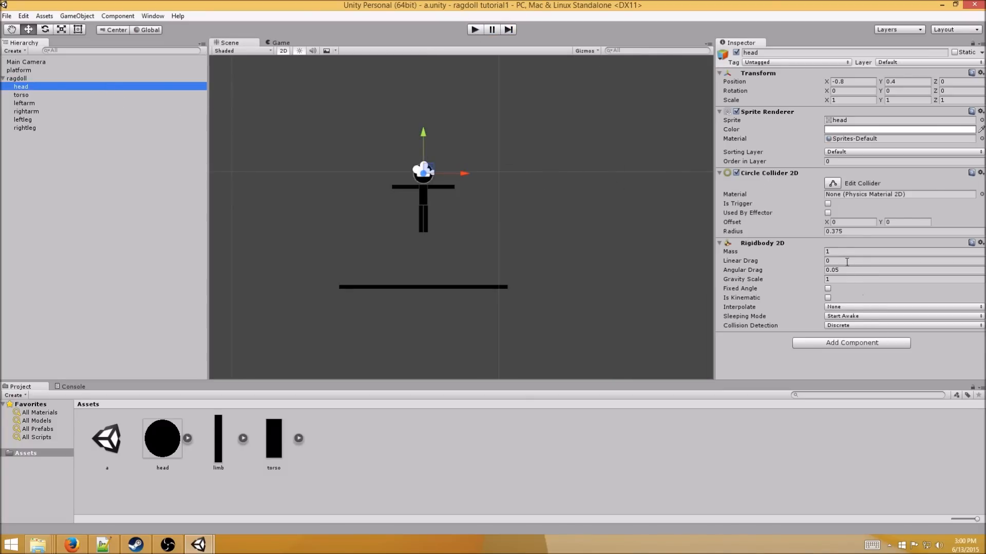
click(852, 343)
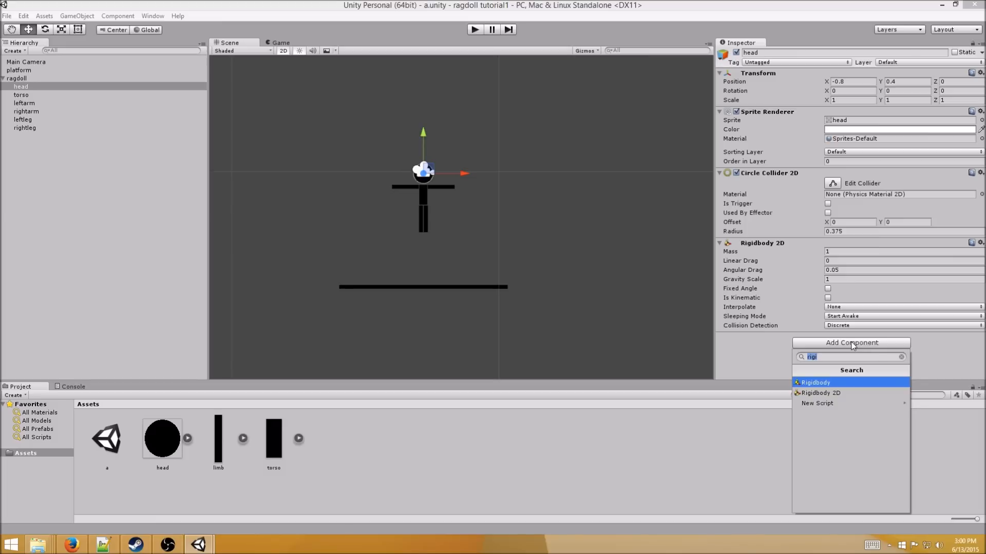
text(hinge)
key(Down)
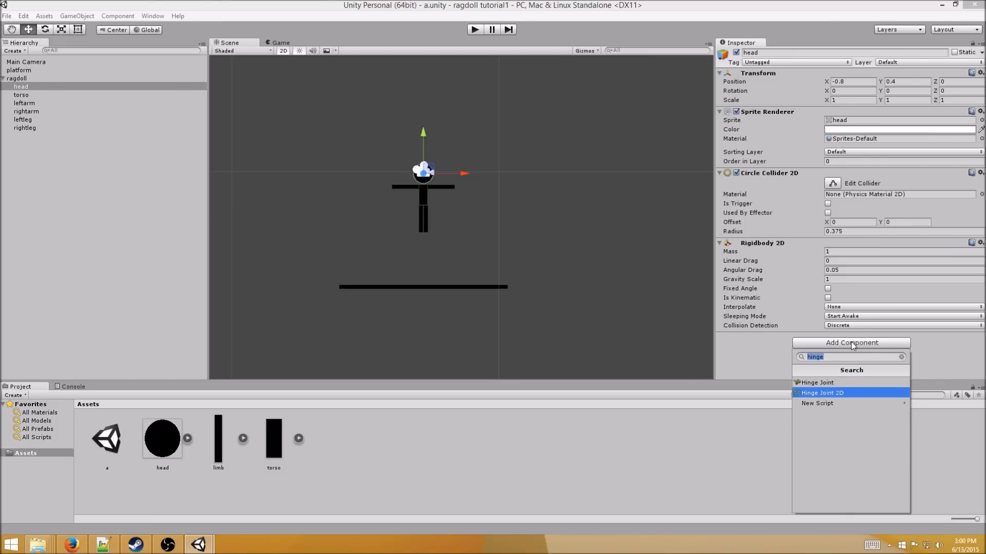
key(BackSpace)
text(hingejoint)
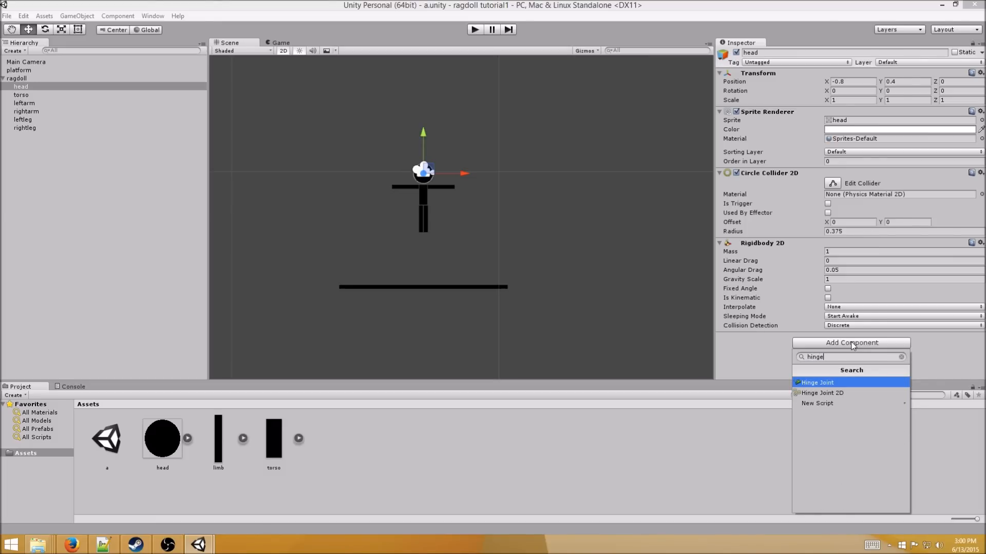
text(2d)
click(823, 382)
- Assign the torso as the connected rigid body of the head's Hinge Joint 2D
scroll(832, 346, down, 2)
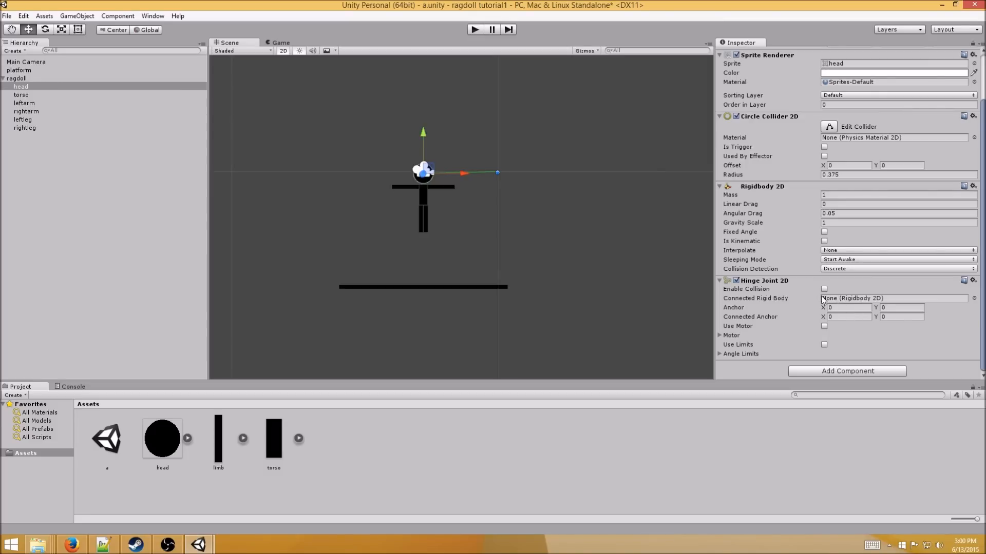
drag(32, 94, 861, 300)
scroll(400, 168, up, 5)
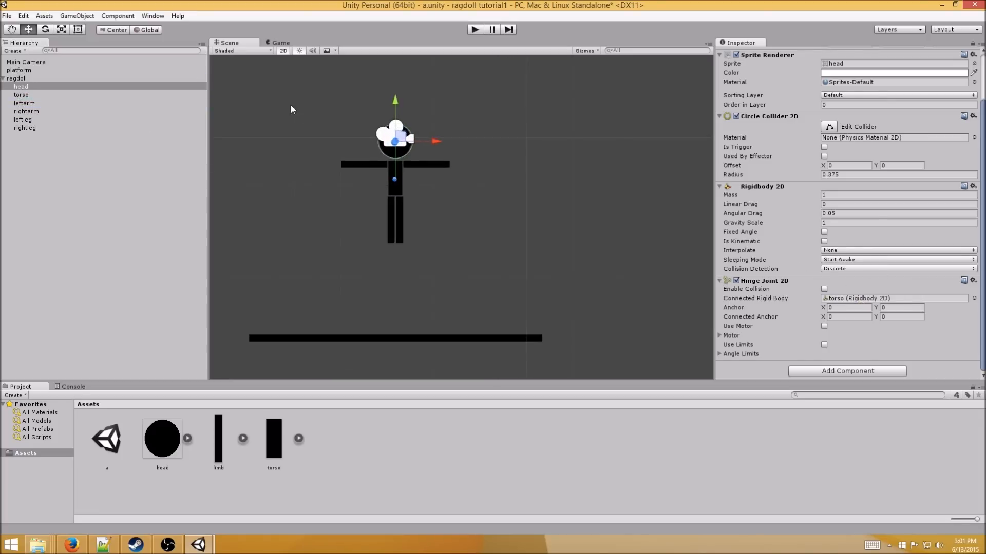
- Move the connected anchor of the head's hinge joint to the top edge of the torso, at X 0, Y 0.375
scroll(465, 249, up, 4)
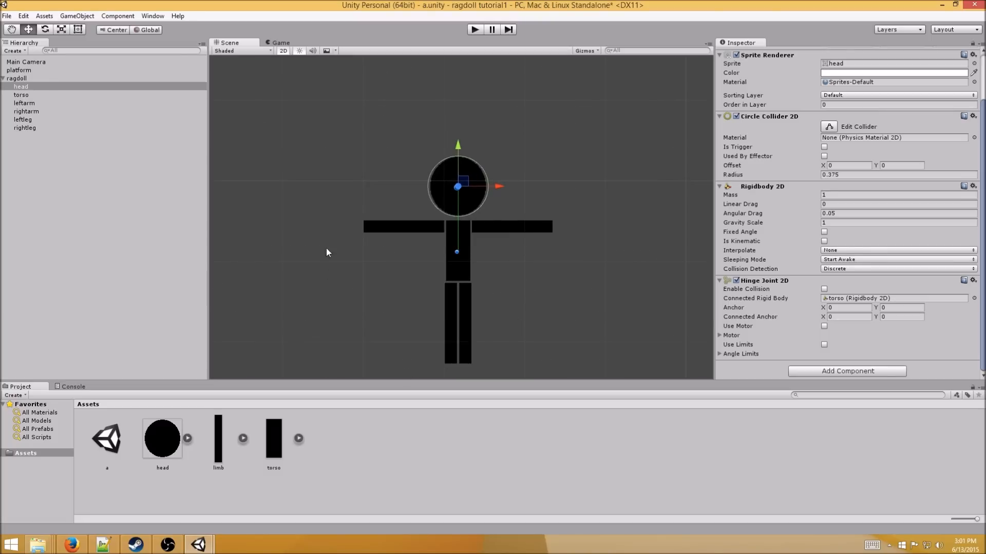
drag(458, 254, 459, 225)
scroll(442, 142, up, 2)
scroll(460, 172, up, 4)
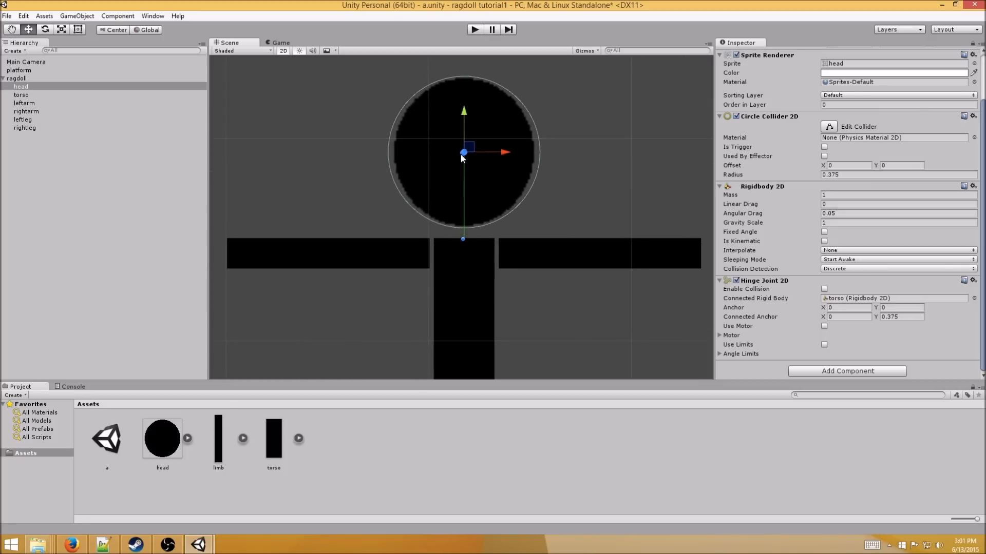
- Place the head's hinge anchor onto the connected anchor at the neck, at X 0, Y -0.425
drag(823, 308, 814, 306)
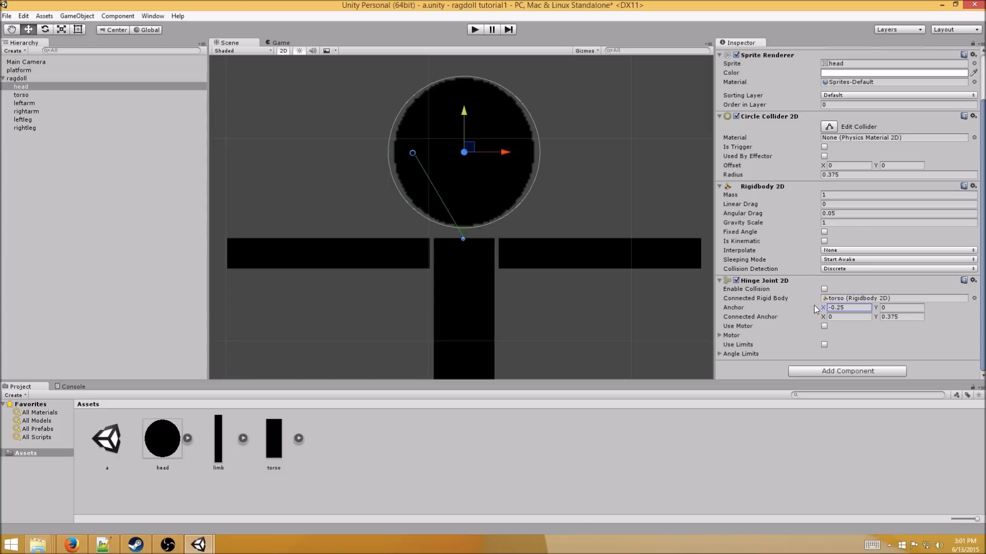
click(405, 155)
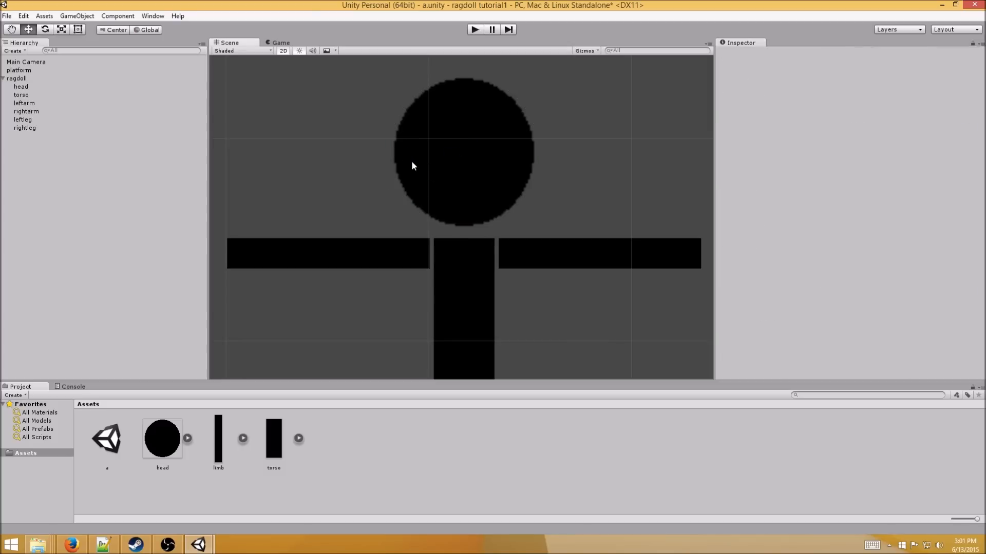
click(58, 86)
drag(406, 154, 461, 242)
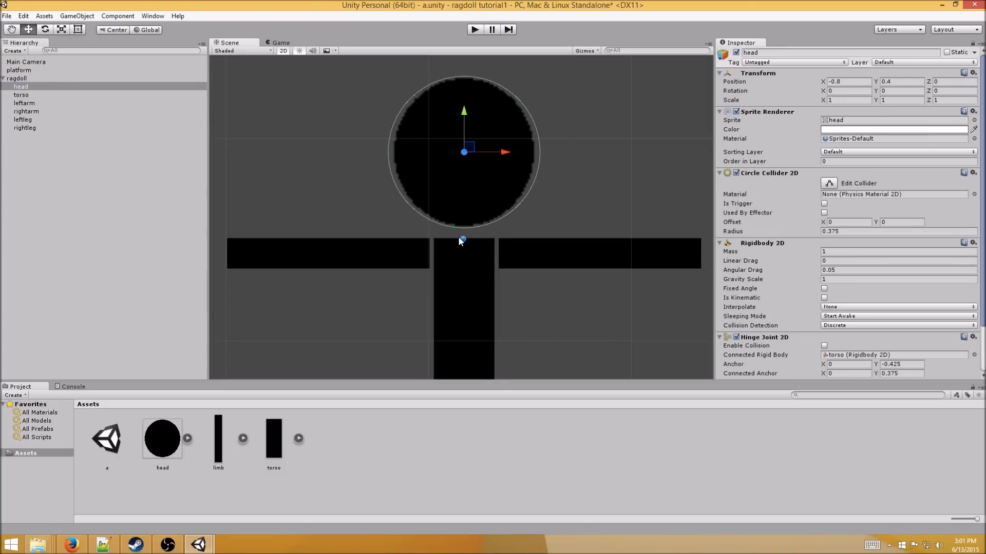
scroll(739, 190, down, 3)
scroll(680, 186, down, 6)
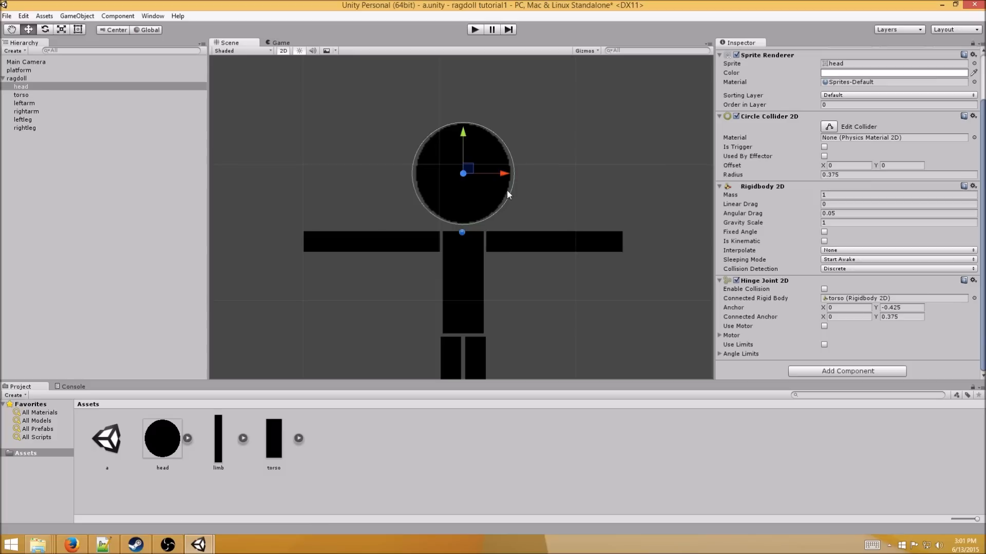
- Enable angle limits on the head's hinge joint with an upper angle of 20, and save the scene
click(824, 345)
click(720, 354)
click(855, 354)
text(20)
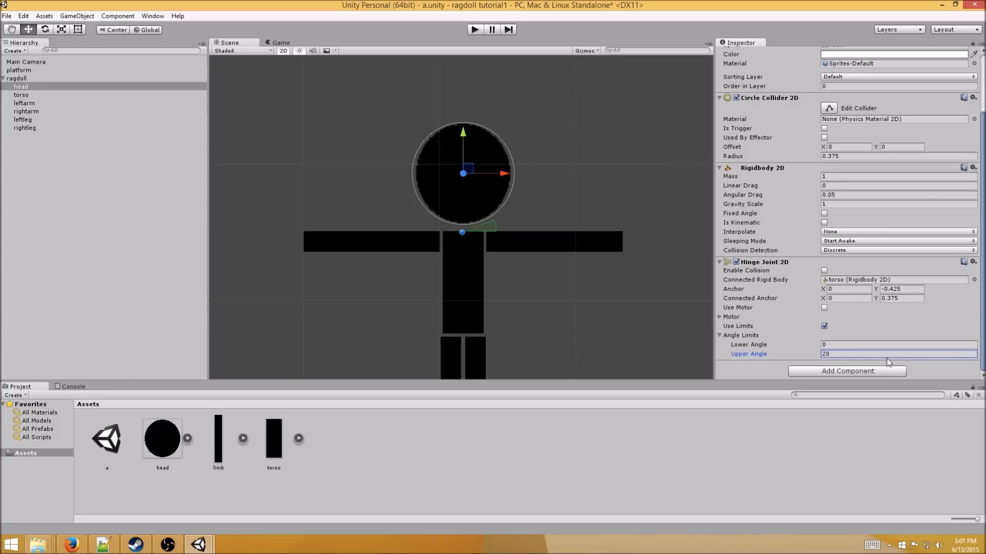
click(608, 301)
key(ctrl+s)
click(444, 201)
scroll(558, 215, down, 2)
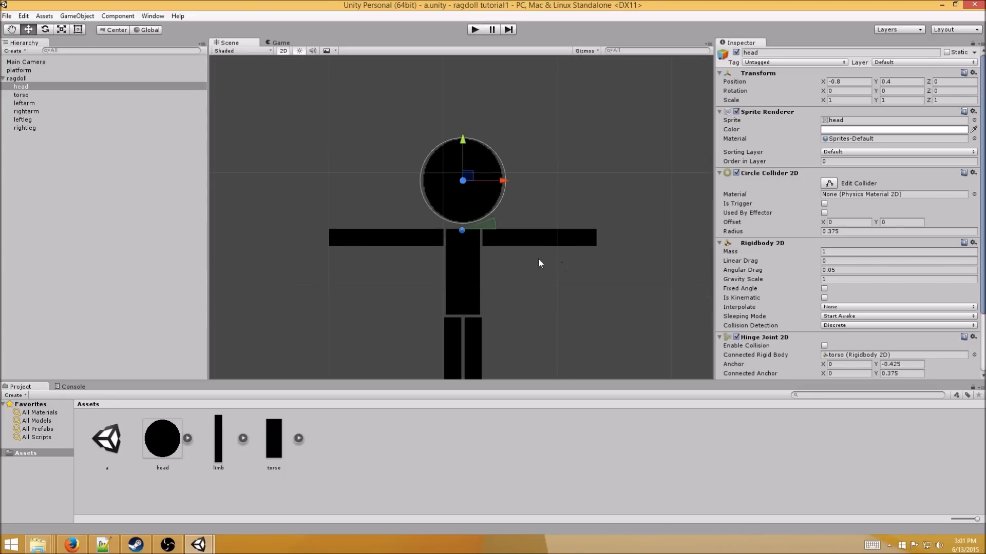
scroll(890, 336, down, 3)
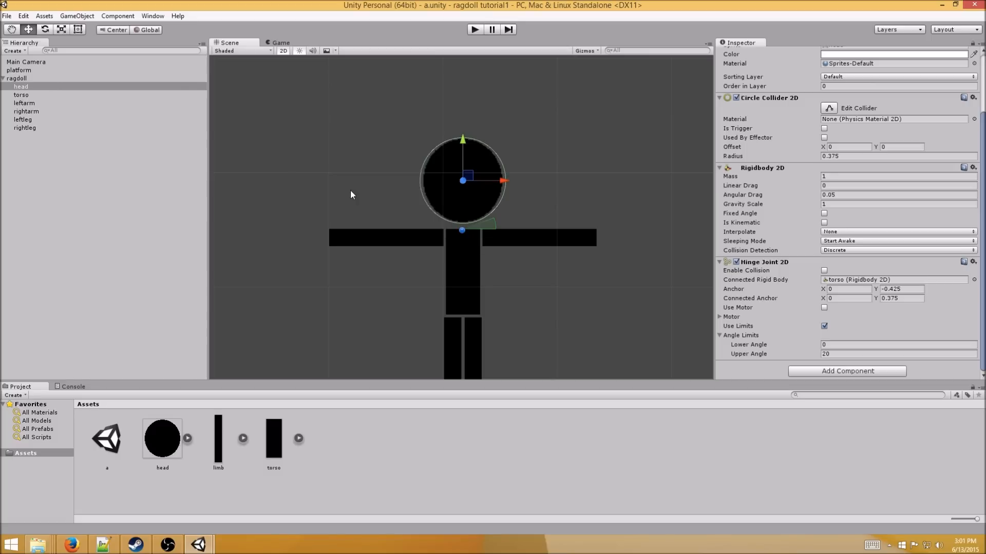
- Add a Hinge Joint 2D to the left arm and assign the torso as its connected rigid body
click(24, 95)
click(23, 104)
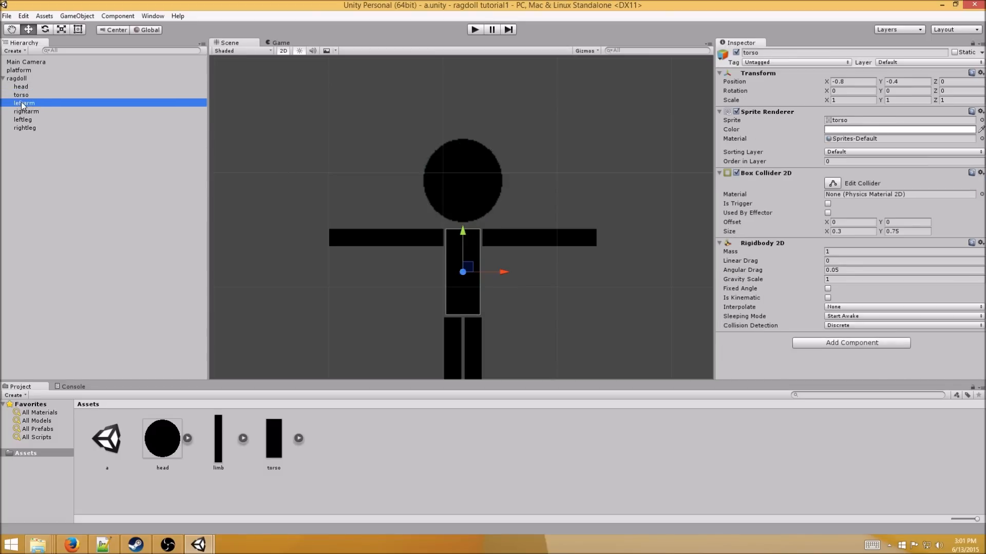
scroll(395, 210, down, 1)
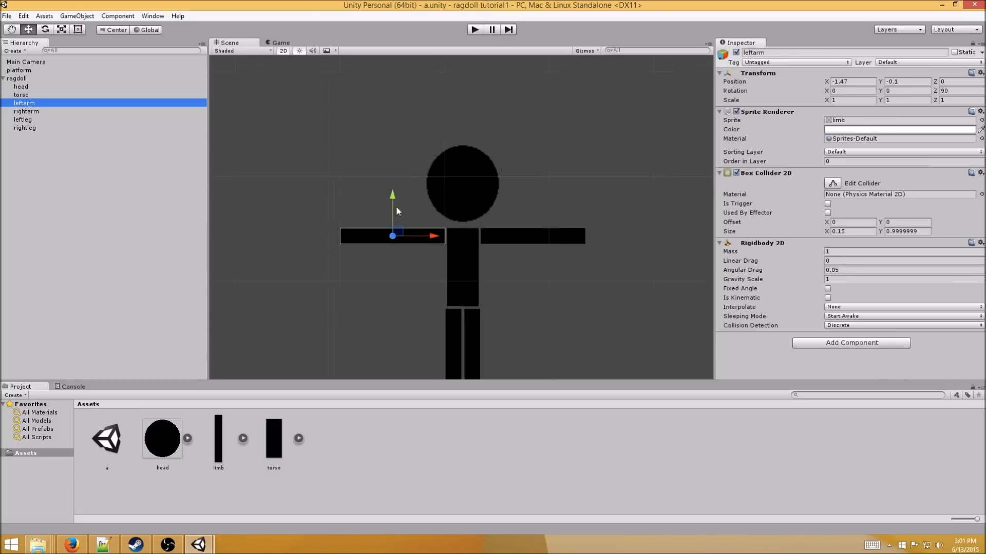
click(820, 343)
key(Return)
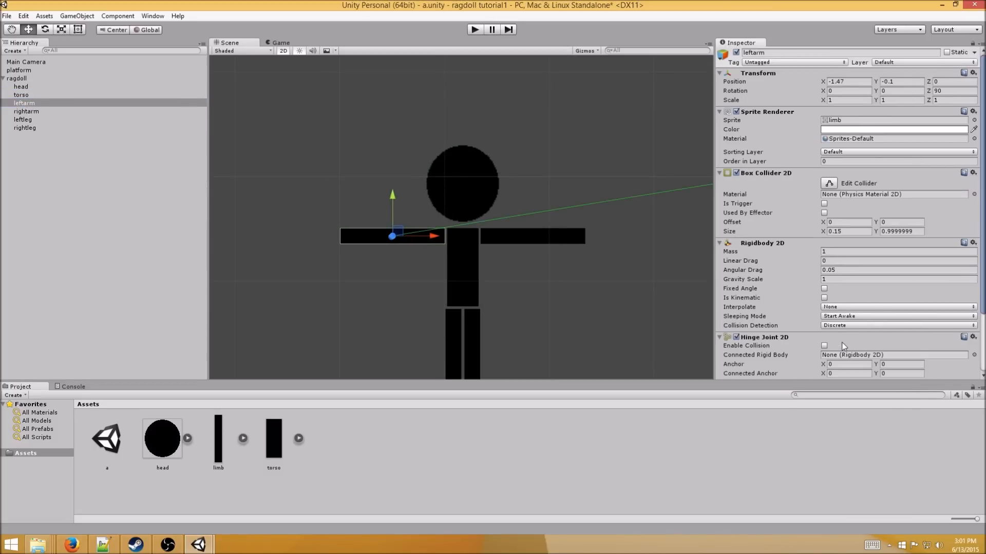
scroll(798, 307, down, 3)
drag(55, 98, 839, 284)
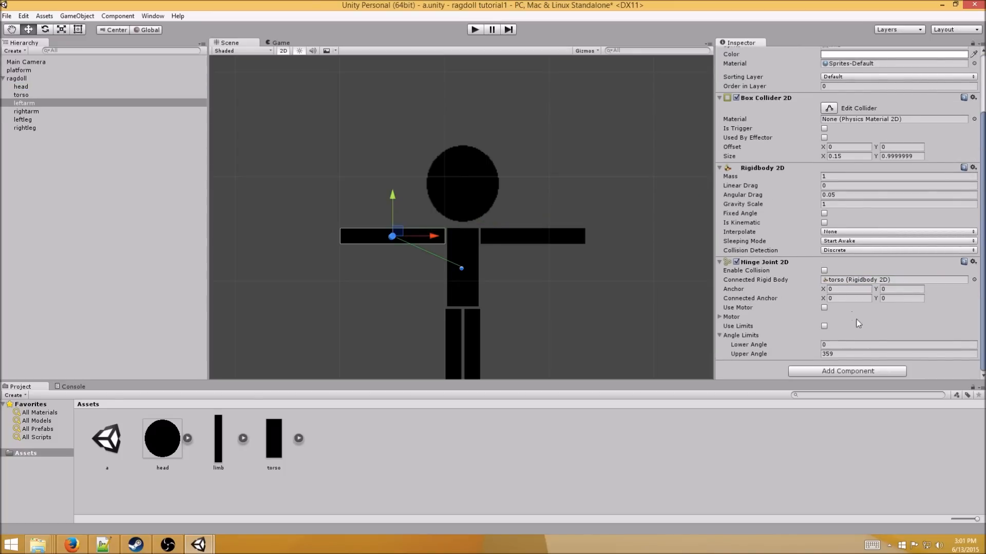
- Enable the left arm joint's angle limits with lower angle -90 and upper angle 90, and save the scene
click(824, 326)
click(853, 345)
text(-90)
key(Tab)
text(90)
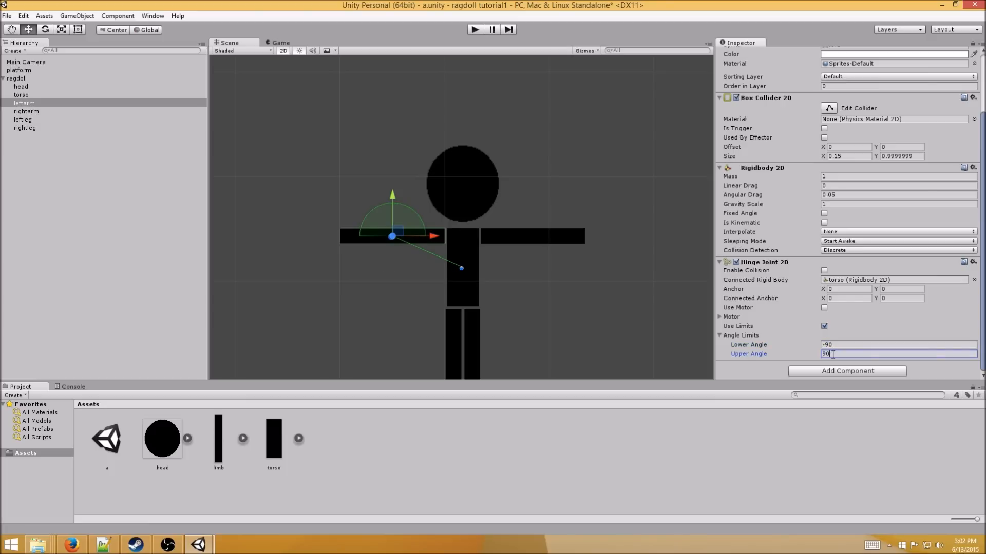
key(ctrl+s)
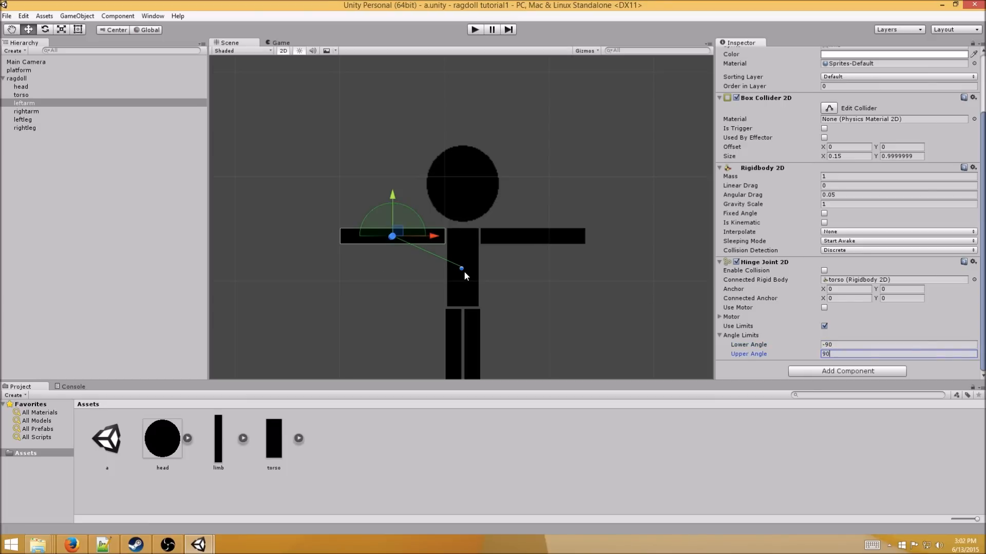
- Place both anchors of the left arm's hinge at the shoulder, with connected anchor about X -0.17, Y 0.3 and anchor Y about -0.5, and save
drag(461, 268, 445, 237)
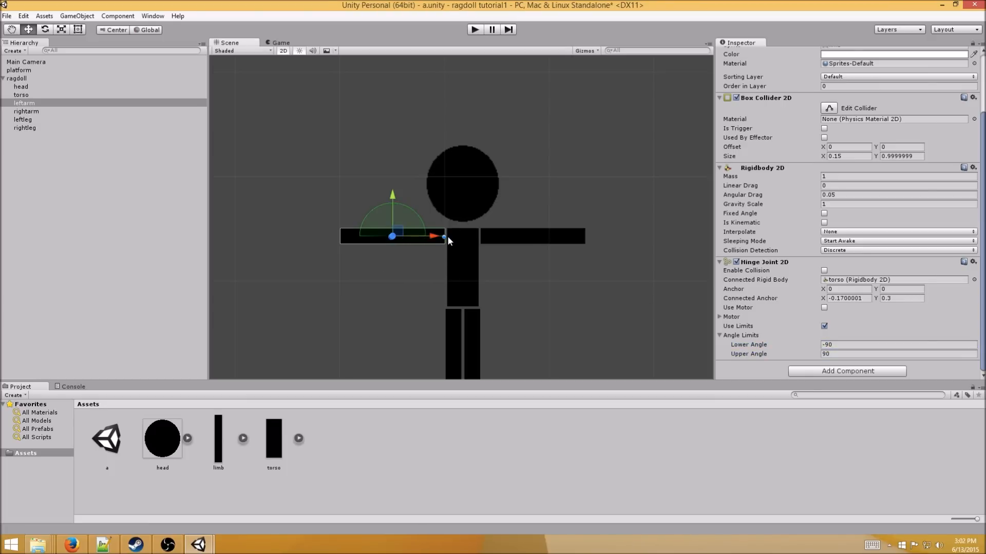
scroll(418, 245, up, 1)
drag(823, 290, 808, 287)
click(376, 334)
click(377, 240)
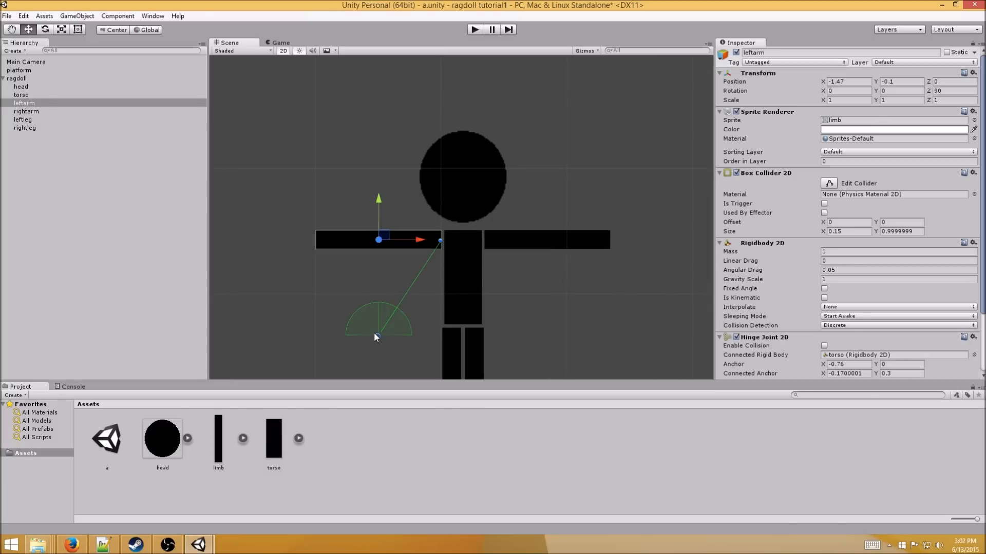
drag(376, 335, 441, 240)
key(ctrl+s)
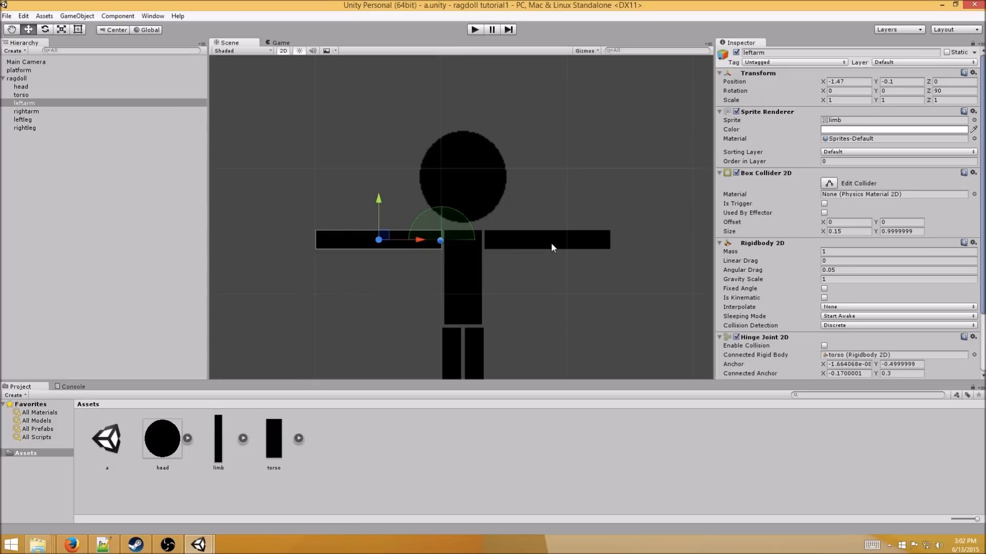
- Add a Hinge Joint 2D to the right arm and assign the torso as its connected rigid body
click(551, 248)
scroll(665, 242, down, 2)
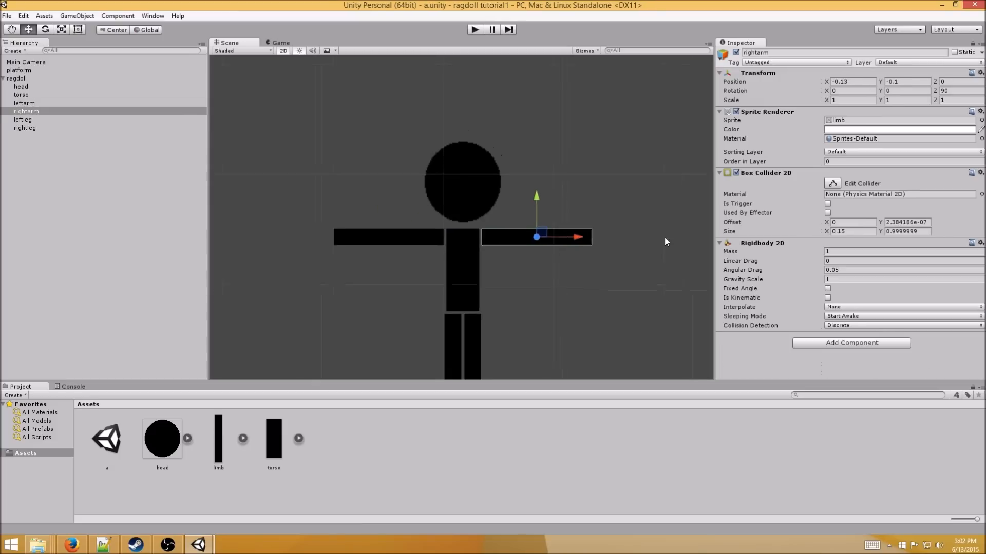
click(831, 344)
click(829, 379)
scroll(799, 269, down, 3)
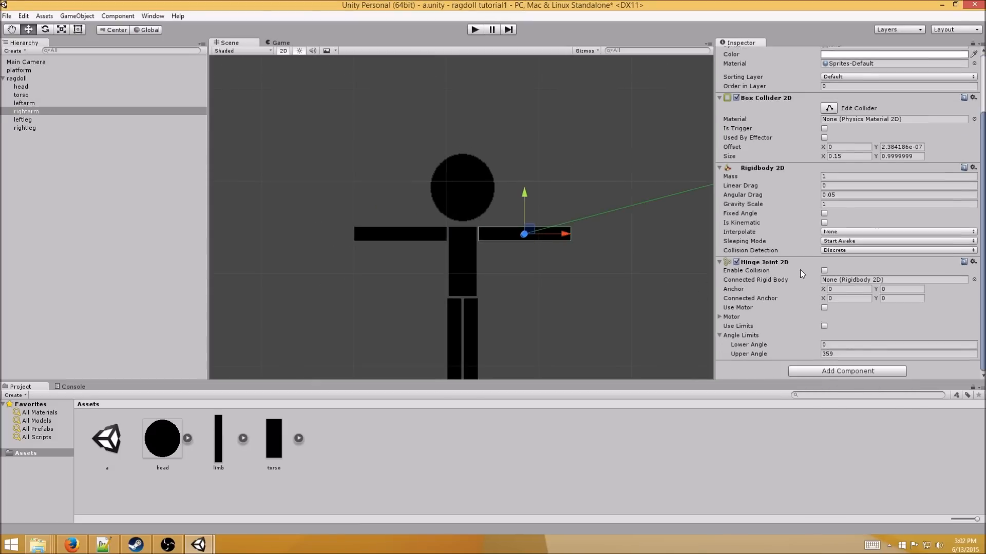
drag(35, 93, 856, 282)
- Set the right arm joint's lower angle to -90 and upper angle to 90, and enable its limits
click(842, 345)
text(-90)
key(Tab)
text(9)
click(824, 327)
- Place both anchors of the right arm's hinge at the shoulder, with connected anchor about X 0.17, Y 0.3 and anchor Y about 0.5, and save
click(467, 253)
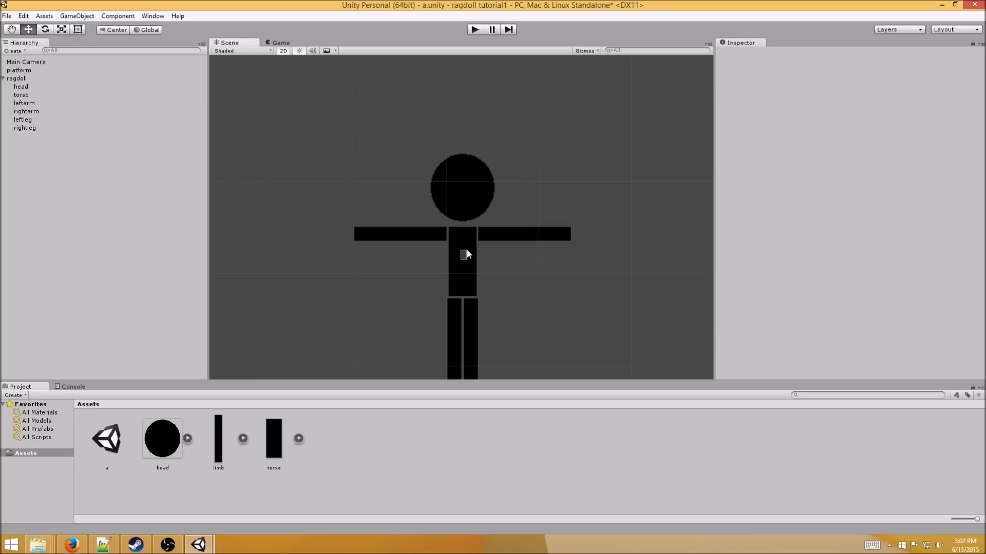
click(476, 255)
drag(461, 264, 475, 239)
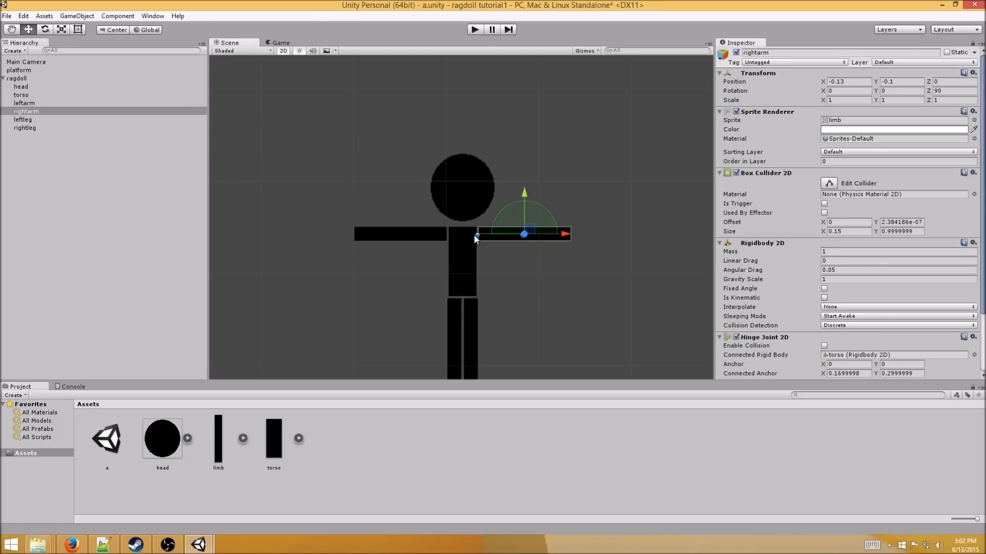
click(55, 109)
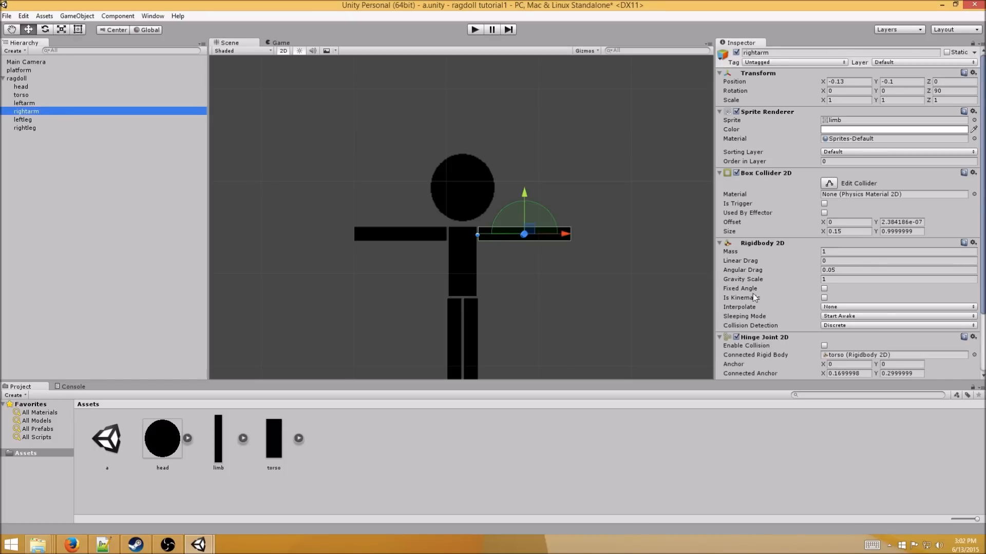
click(886, 364)
text(0.97)
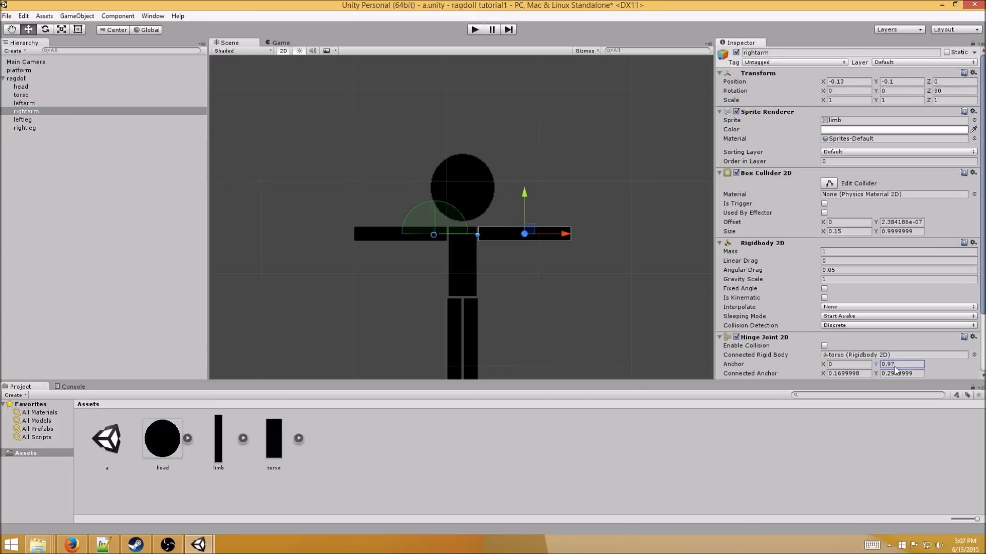
drag(435, 236, 477, 235)
key(ctrl+s)
- Examine the hinge placement and angle limits of the head, left arm and right arm in the scene
click(558, 277)
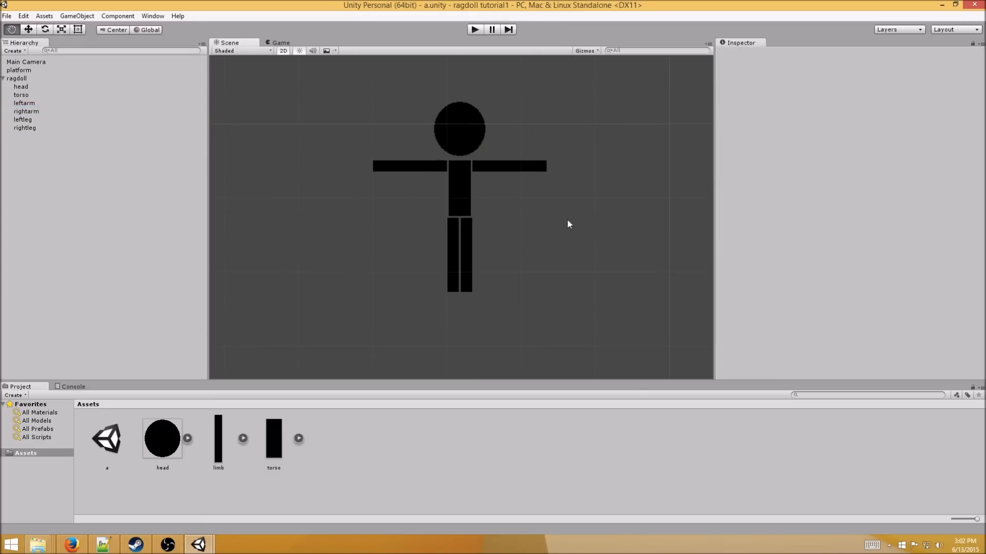
click(466, 112)
click(431, 166)
click(494, 174)
click(493, 165)
click(545, 218)
click(499, 168)
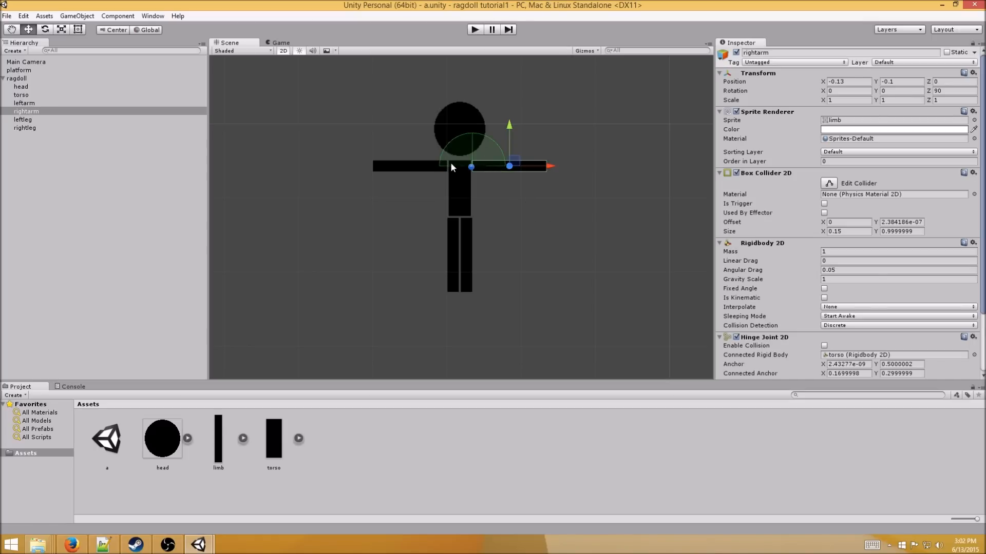
click(455, 121)
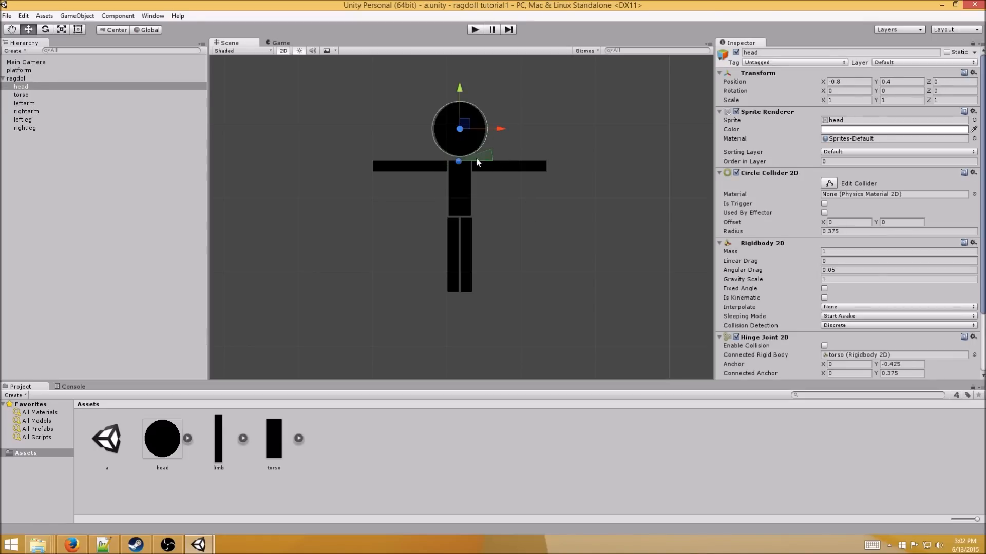
click(411, 169)
click(546, 205)
- Add a Hinge Joint 2D to the left leg and assign the torso as its connected rigid body
scroll(570, 190, down, 2)
middle_drag(592, 174, 591, 197)
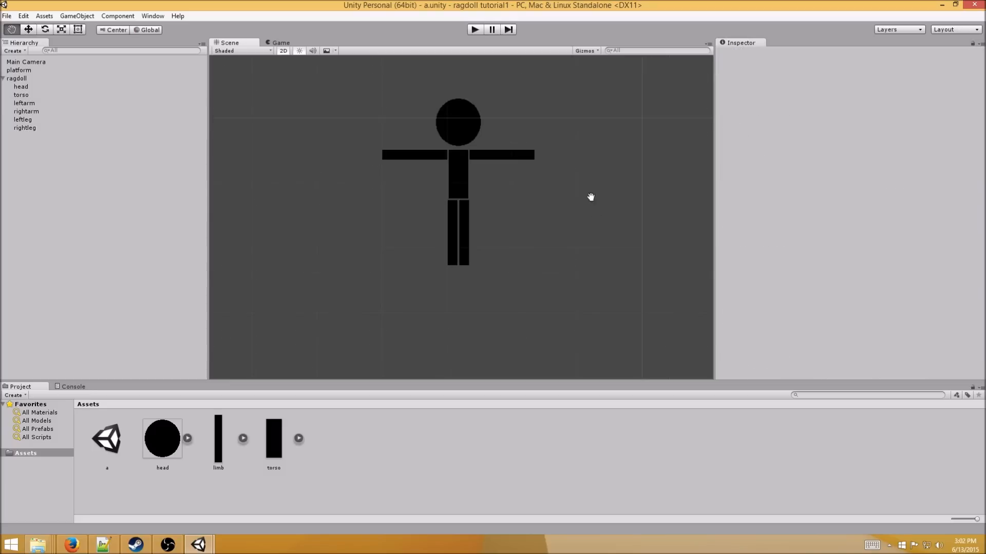
click(452, 181)
click(452, 218)
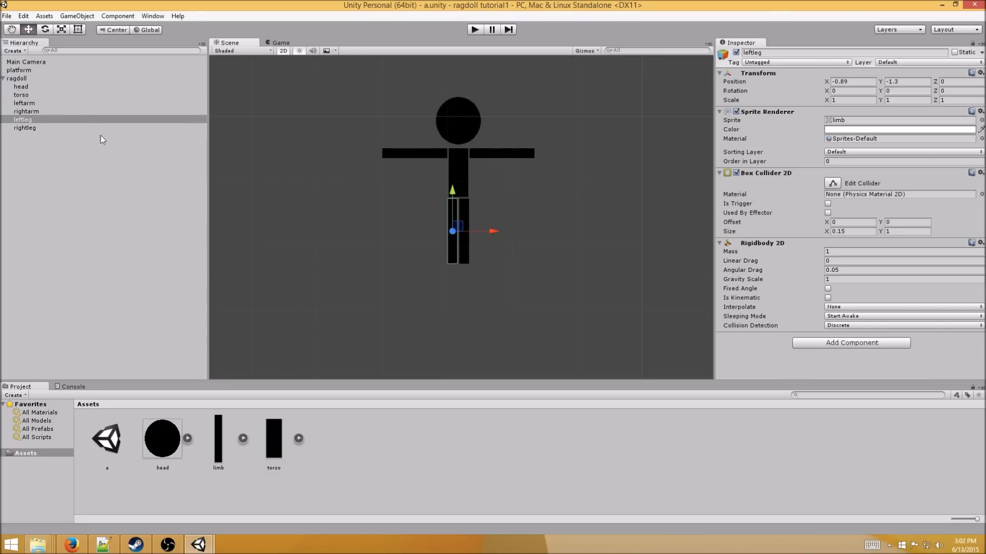
click(826, 343)
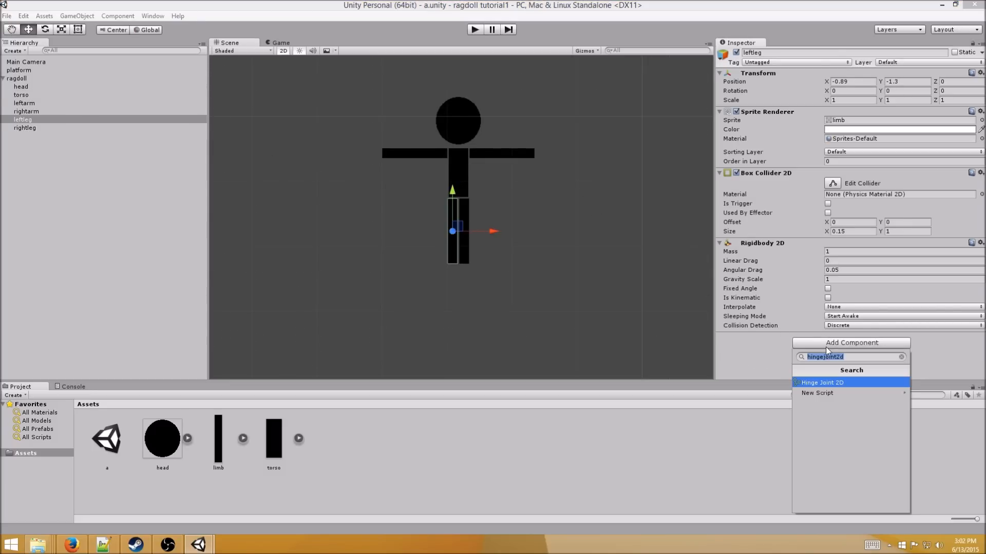
click(834, 383)
scroll(737, 230, down, 3)
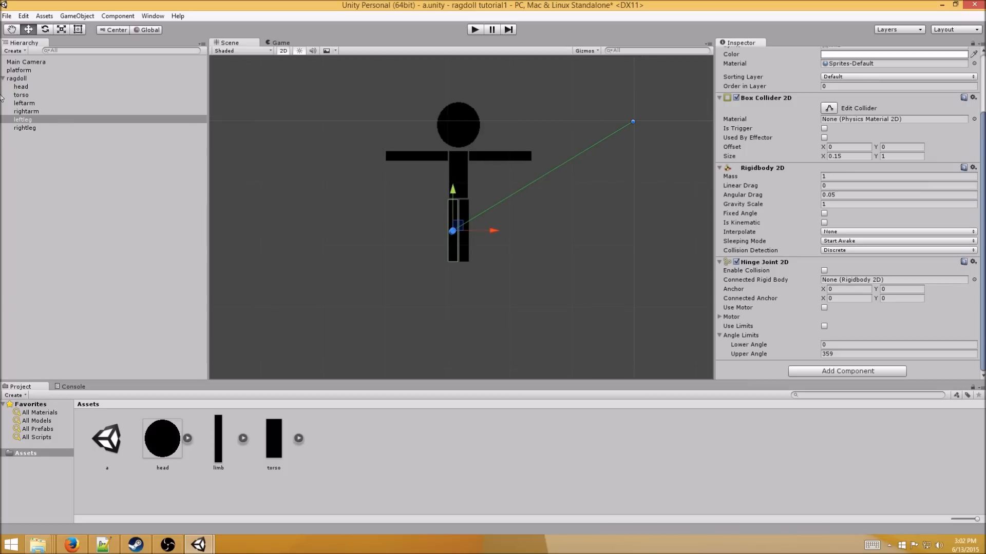
drag(23, 90, 859, 282)
- Enable angle limits on the left leg's hinge joint, keeping the default lower and upper angles
click(825, 327)
click(836, 345)
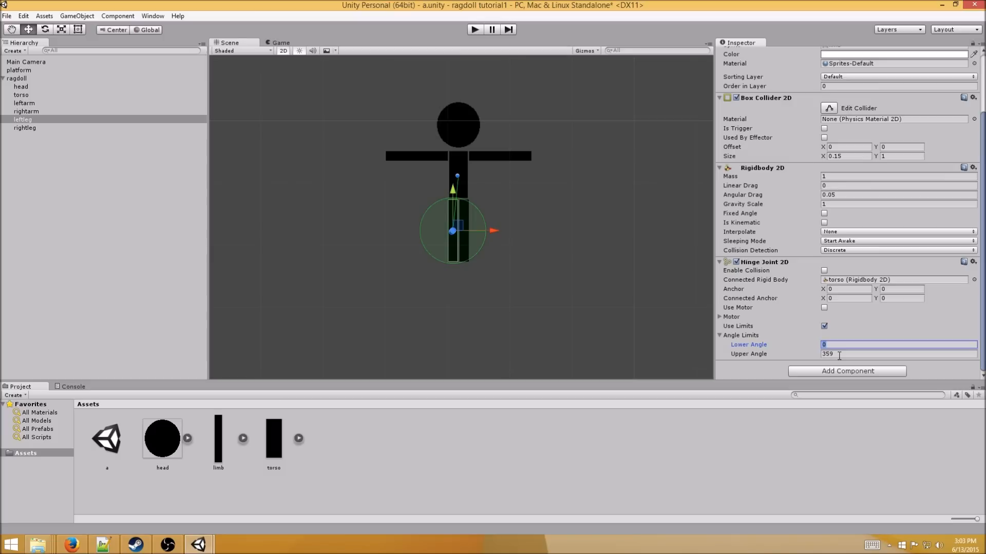
click(843, 354)
click(841, 345)
key(Tab)
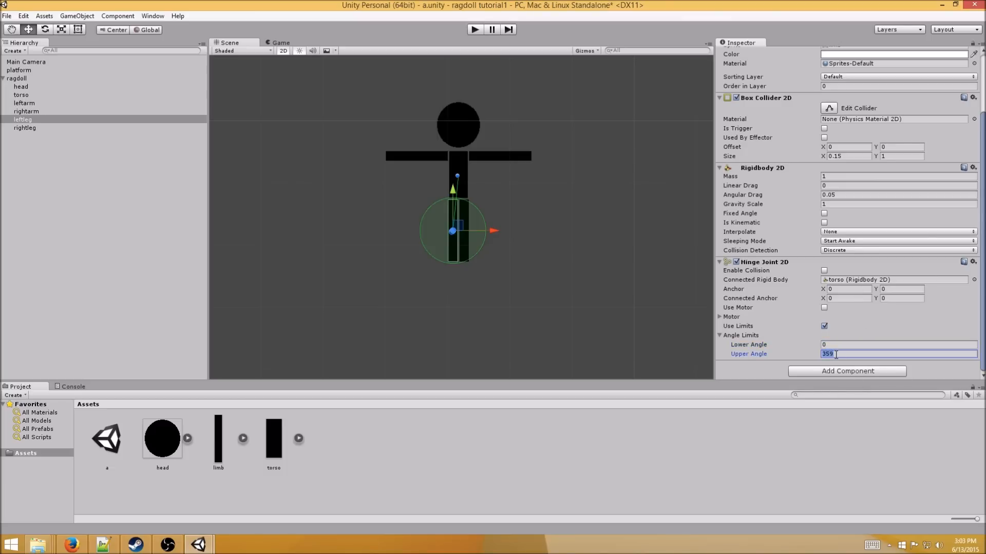
click(506, 217)
key(ctrl+z)
- Move the connected anchor of the left leg's hinge to the top of the leg, at about X -0.09, Y -0.4
scroll(510, 221, up, 4)
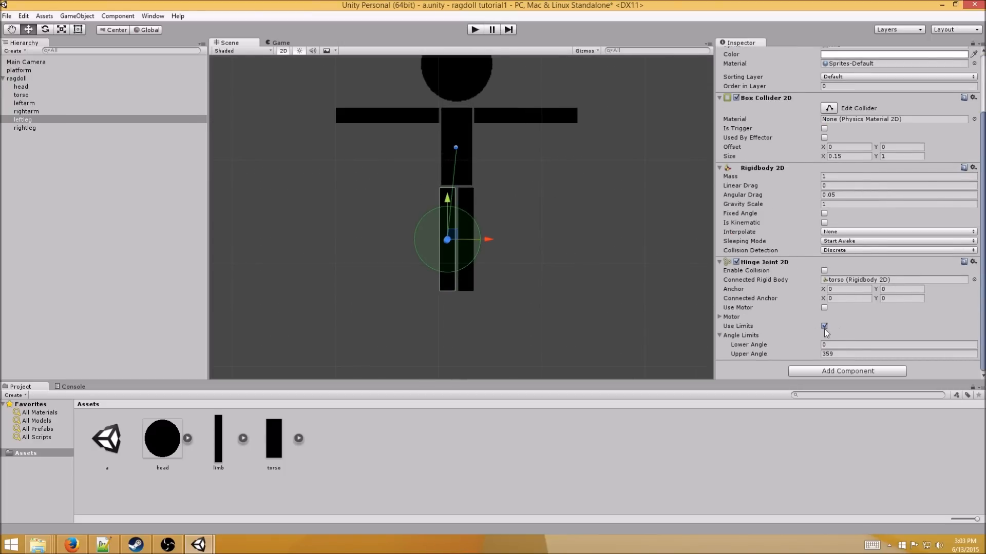
drag(456, 148, 446, 189)
click(132, 122)
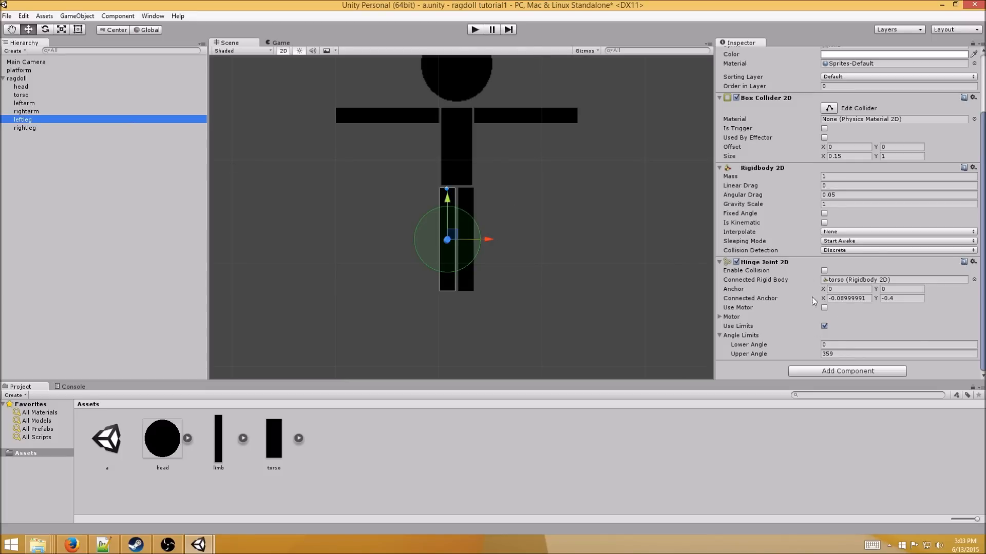
- Move the anchor of the left leg's hinge to the top of the leg, at X 0, Y 0.5
drag(822, 289, 808, 289)
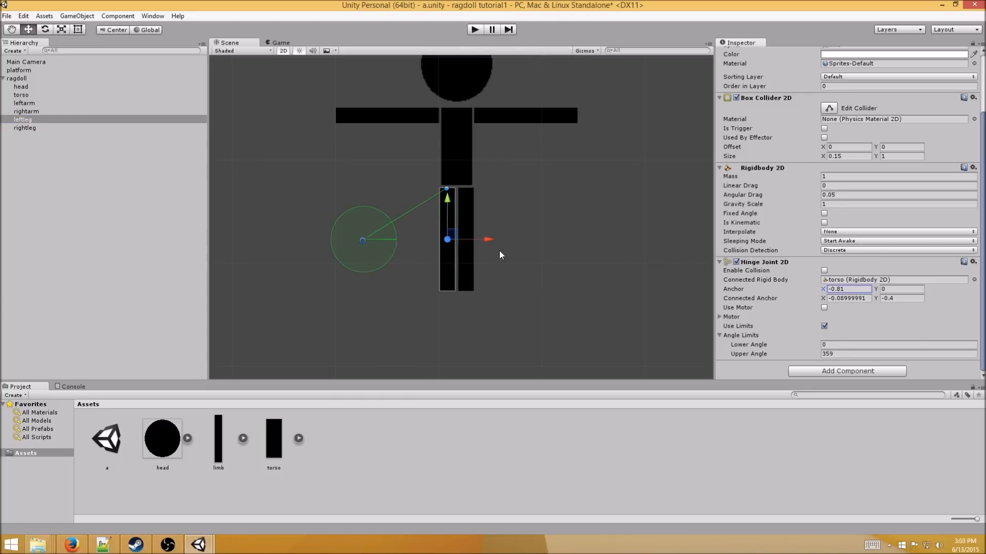
drag(363, 239, 453, 218)
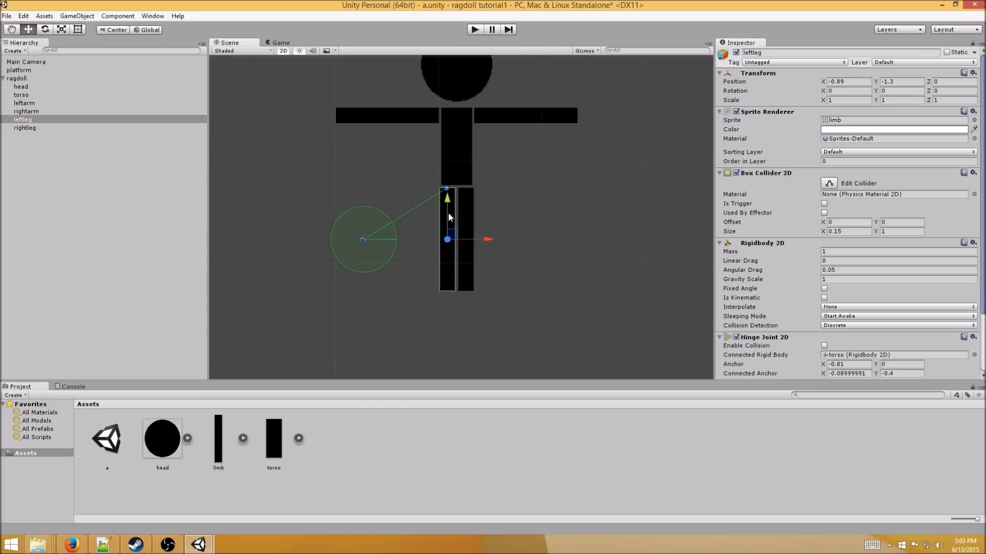
drag(362, 239, 445, 188)
click(547, 210)
- Add a Hinge Joint 2D to the right leg and assign the torso as its connected rigid body
click(472, 222)
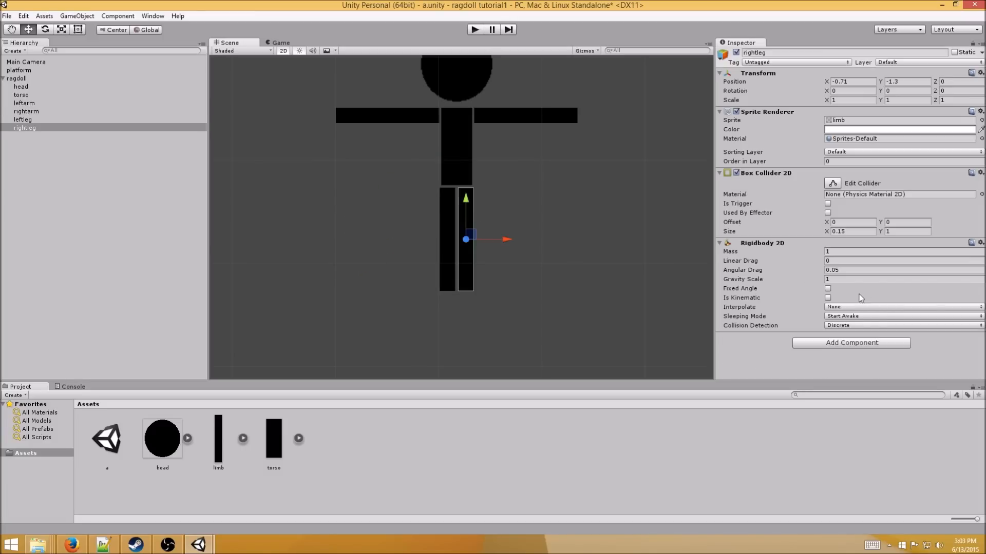
click(851, 342)
click(842, 380)
scroll(627, 224, down, 3)
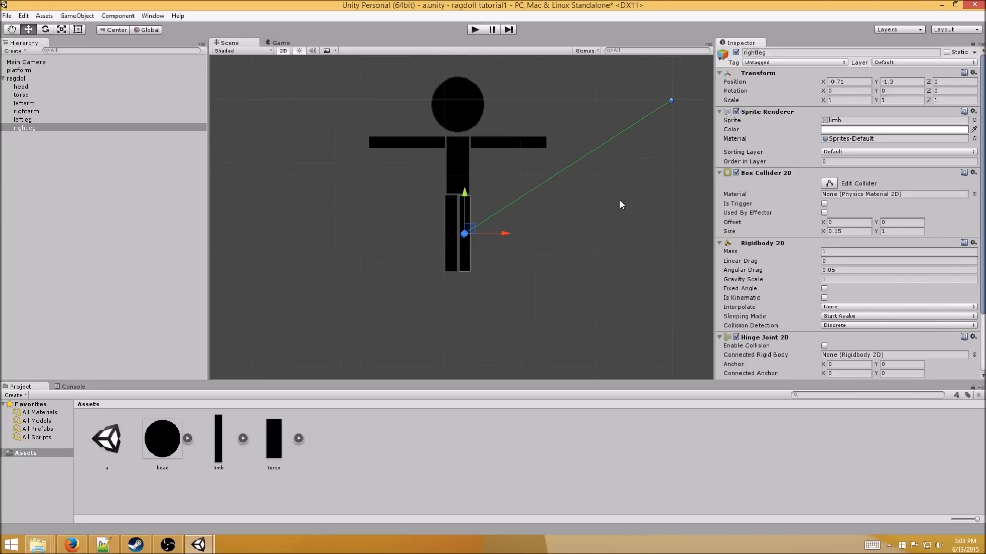
scroll(848, 232, down, 3)
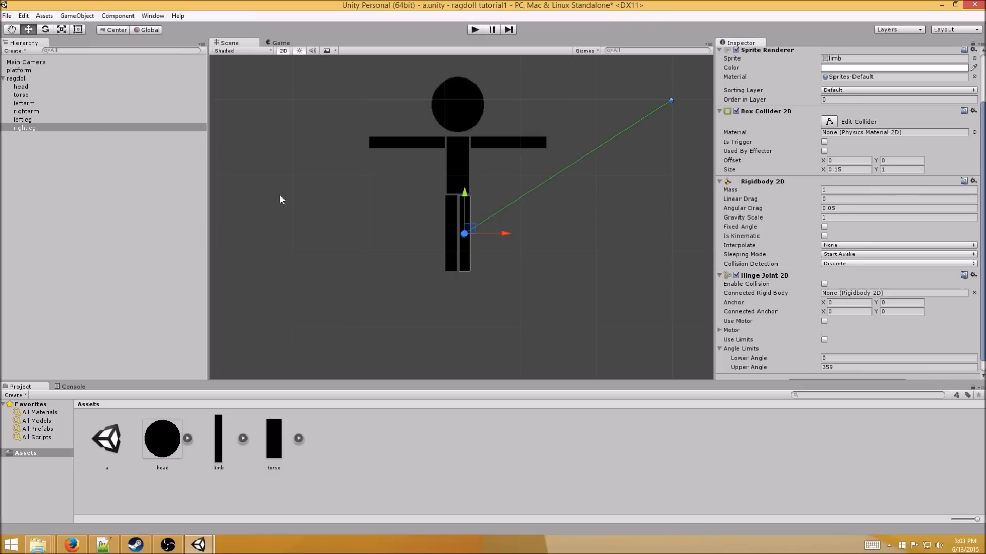
drag(56, 94, 850, 295)
- Place the right leg hinge's connected anchor at about X 0.09, Y -0.4 and its anchor at X 0, Y 0.5, both at the leg's top
mouse_move(457, 168)
mouse_down()
mouse_move(461, 195)
mouse_move(477, 192)
mouse_move(468, 163)
mouse_up()
scroll(514, 182, up, 5)
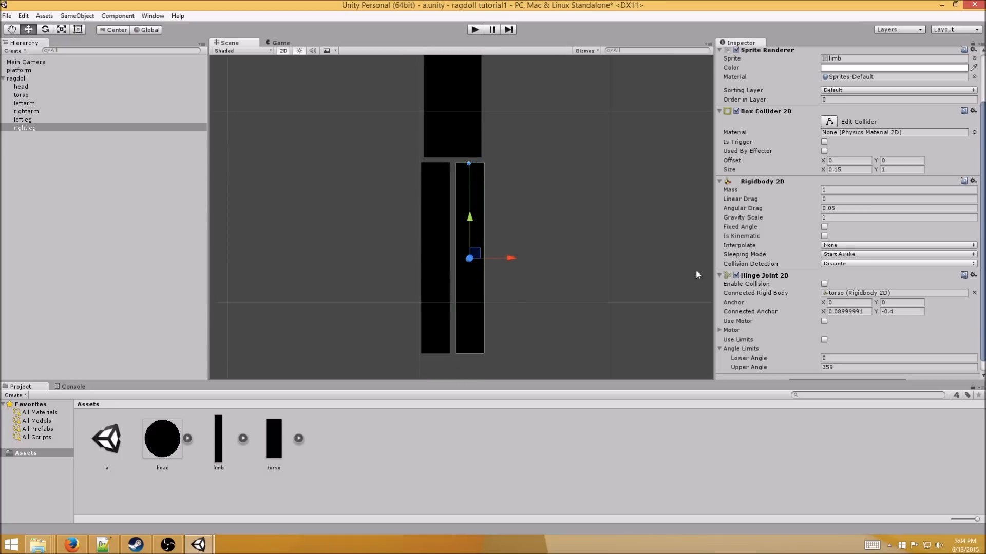
drag(823, 302, 811, 304)
drag(333, 259, 475, 163)
scroll(791, 251, down, 1)
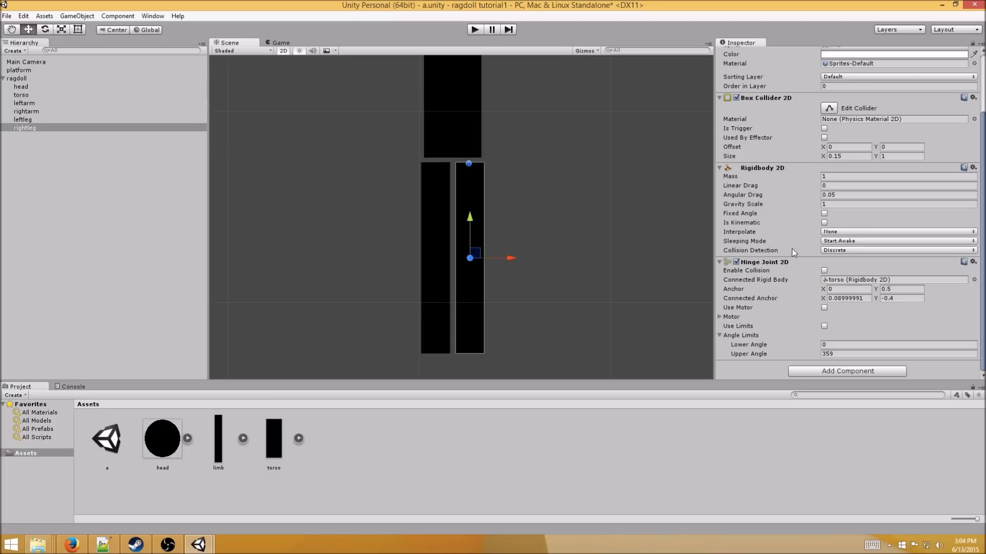
- Enable angle limits on the right leg's hinge joint, keeping the default lower and upper angles
click(824, 326)
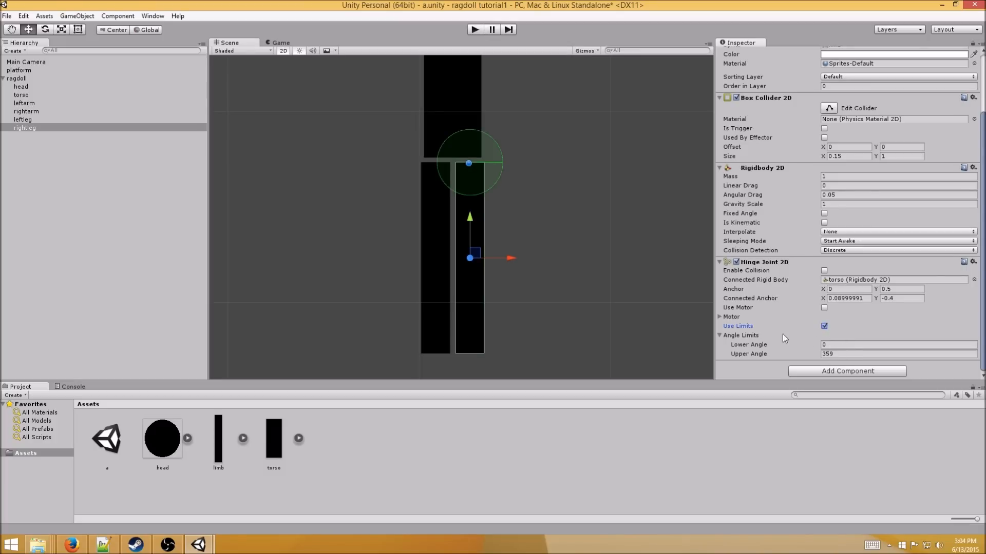
click(572, 248)
scroll(571, 247, down, 5)
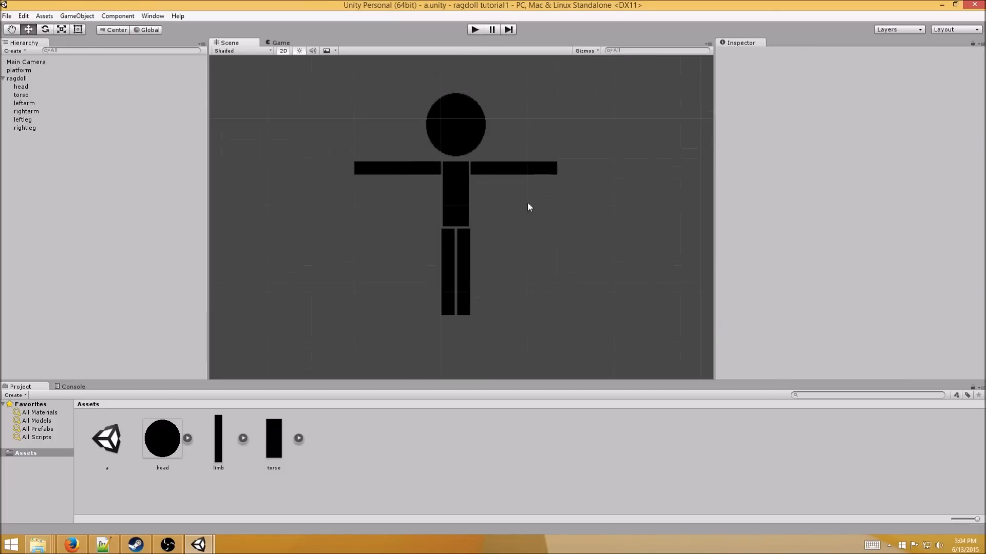
- Examine the hinge anchors and angle limits of the head, both arms and both legs around the torso
click(465, 180)
click(499, 174)
click(424, 163)
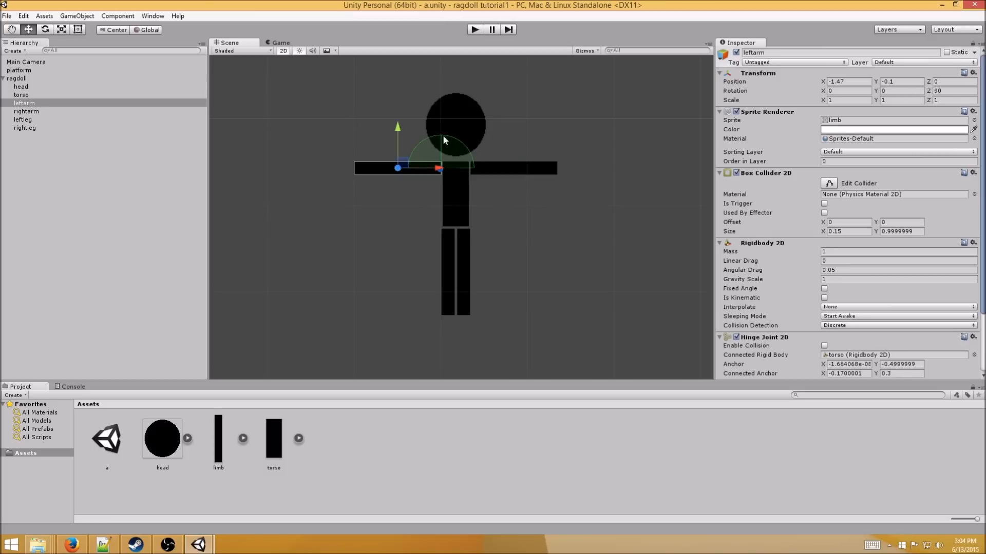
click(458, 142)
click(448, 289)
click(465, 271)
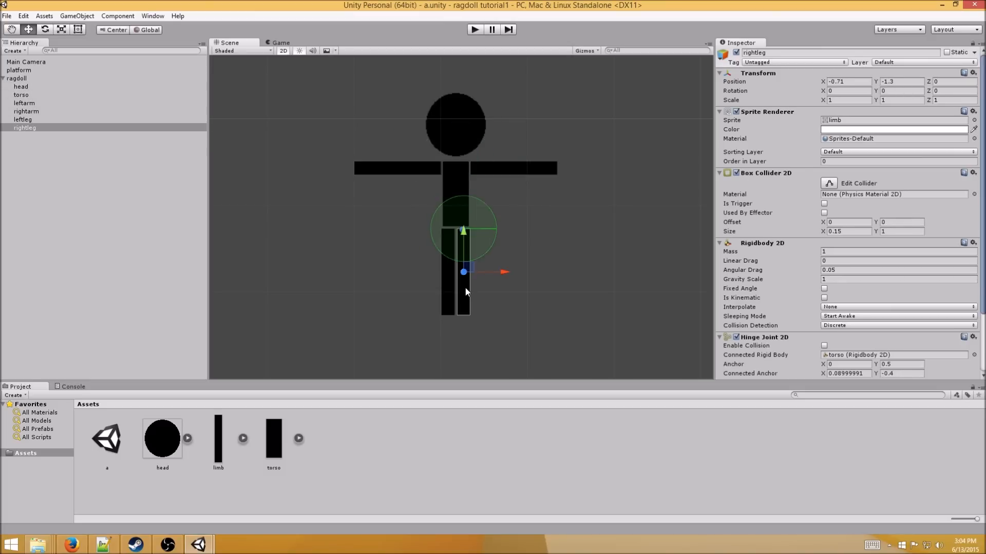
click(464, 224)
click(444, 257)
scroll(893, 287, down, 3)
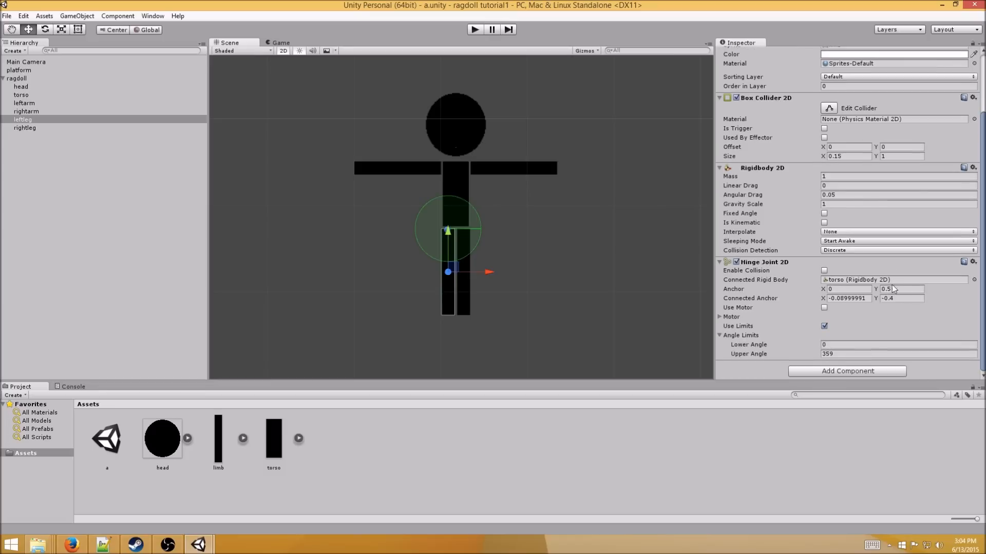
click(465, 301)
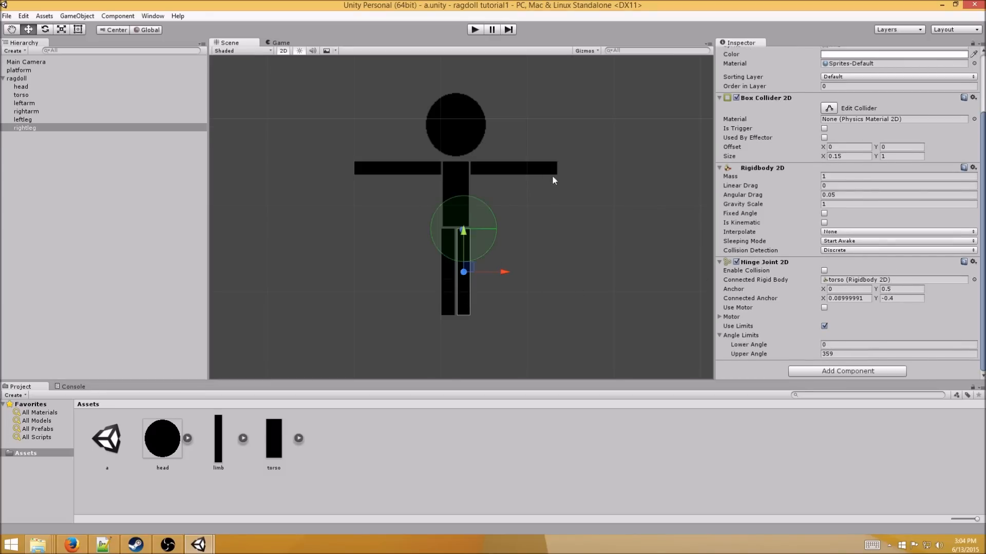
click(478, 170)
click(396, 169)
click(467, 129)
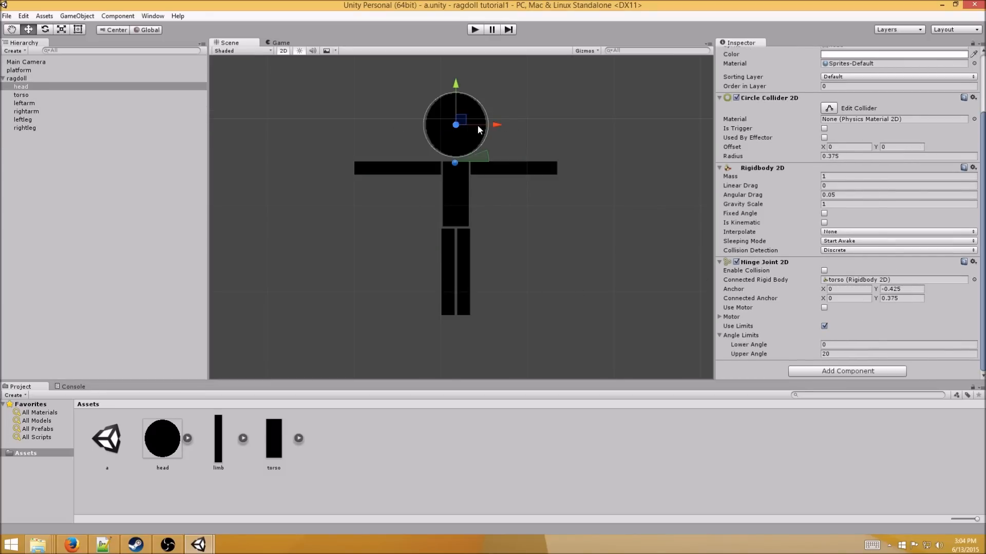
scroll(580, 211, down, 2)
click(461, 177)
scroll(575, 221, down, 1)
click(451, 252)
click(501, 176)
click(429, 175)
click(461, 136)
scroll(558, 221, down, 2)
click(569, 261)
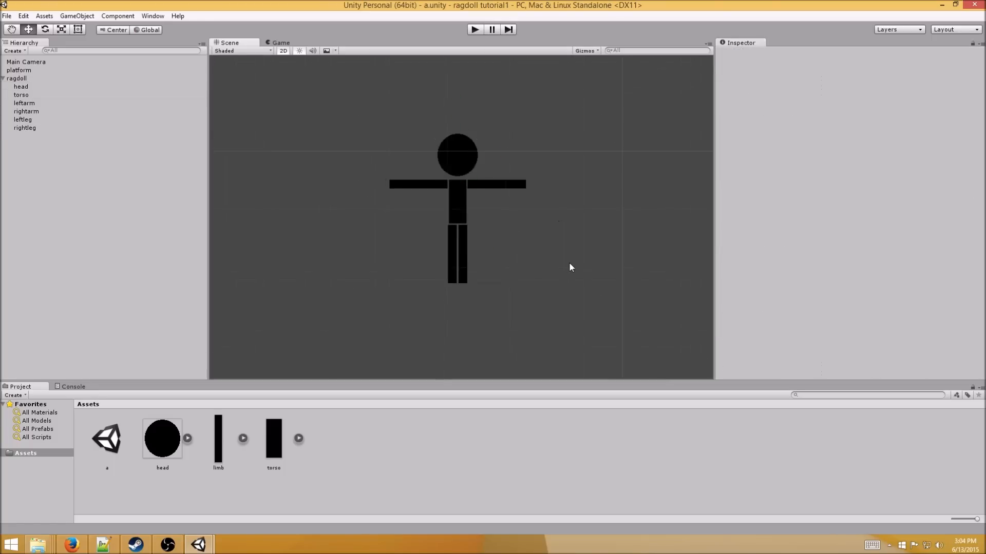
- Run the game to test how the ragdoll drops onto the platform
middle_drag(570, 263, 550, 166)
scroll(550, 166, down, 6)
middle_drag(519, 91, 560, 102)
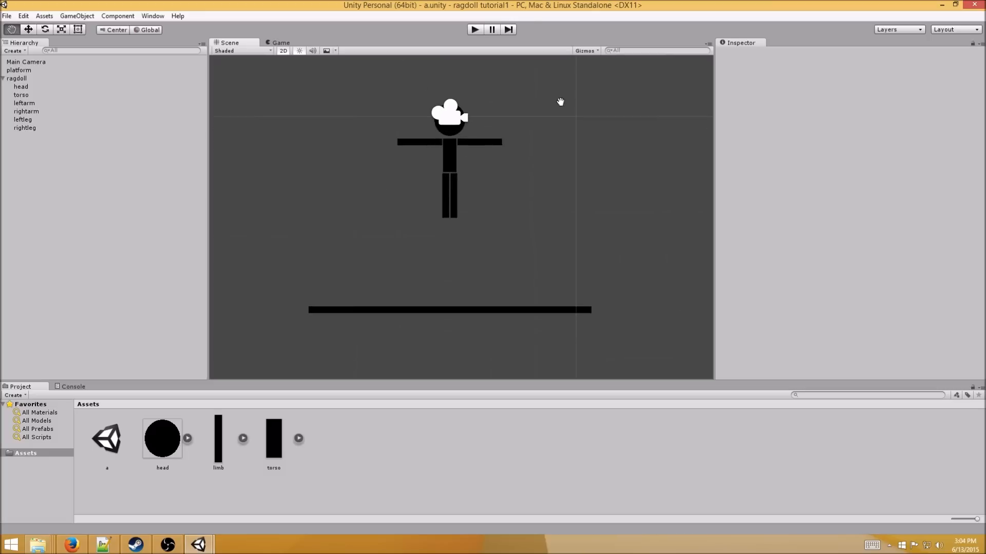
click(475, 30)
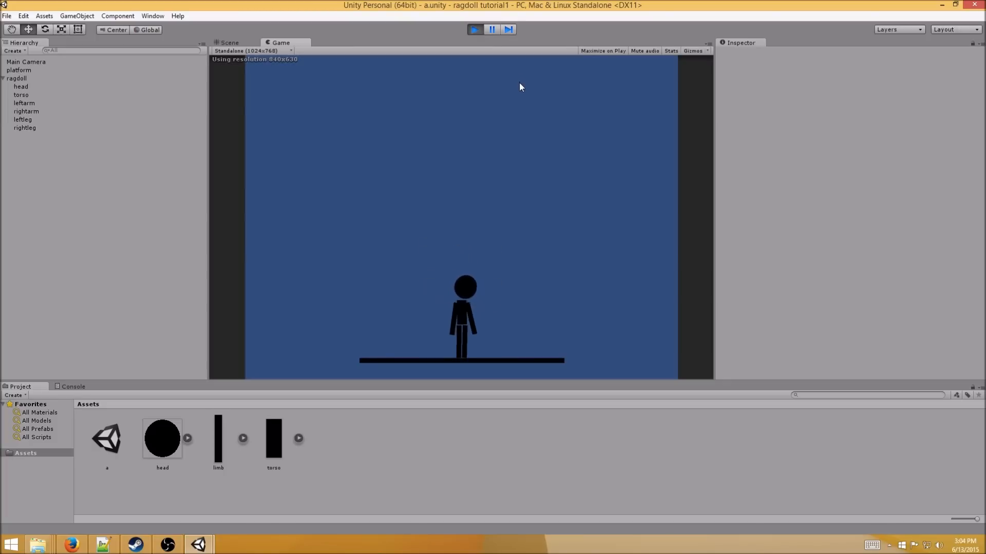
- Arrange the Scene and Game views side by side, narrowing the Hierarchy to give them more room
click(228, 50)
click(226, 44)
drag(282, 42, 662, 144)
drag(206, 136, 102, 137)
drag(548, 164, 425, 160)
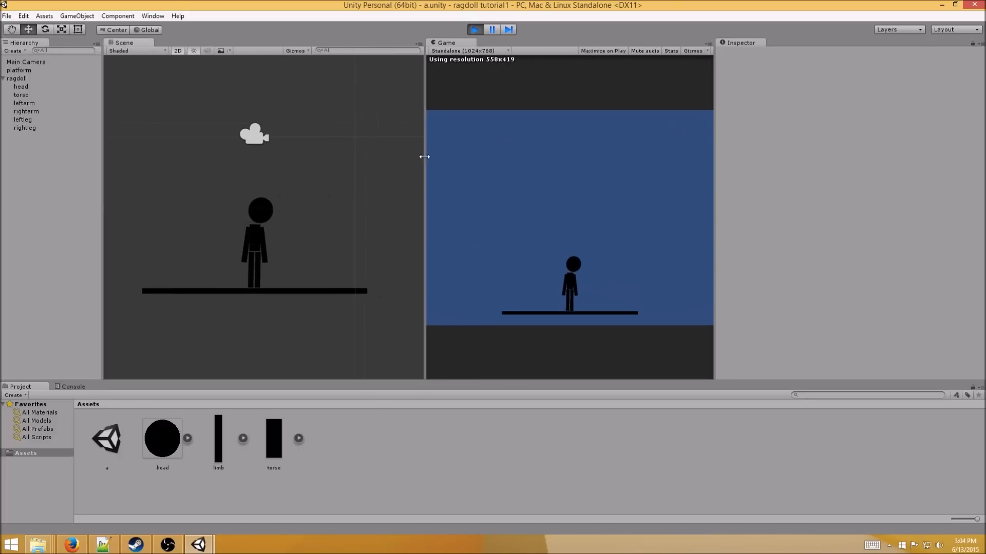
- Test the running ragdoll by lifting the whole object to about X -0.85, Y 3.84 in the scene and following its fall
click(42, 80)
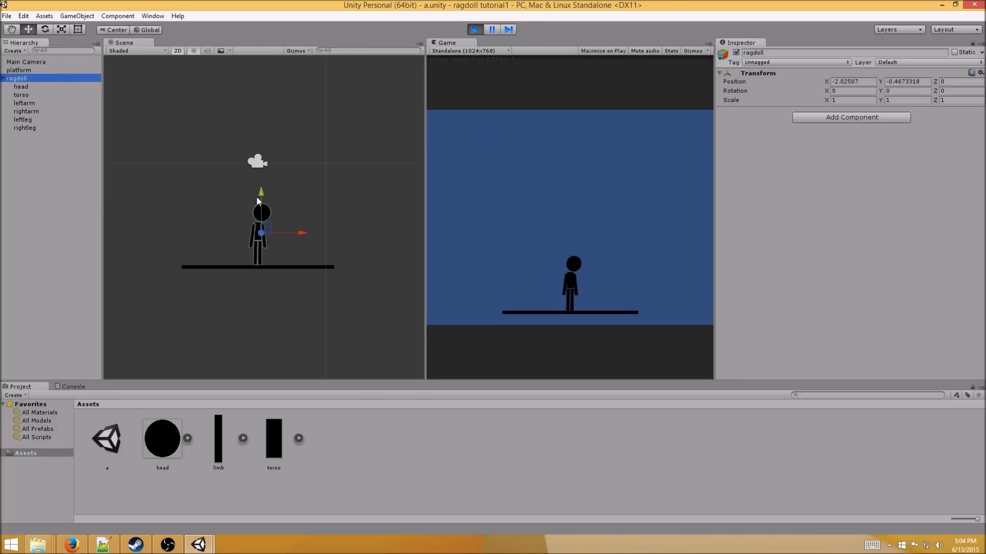
drag(268, 236, 283, 204)
drag(296, 127, 297, 128)
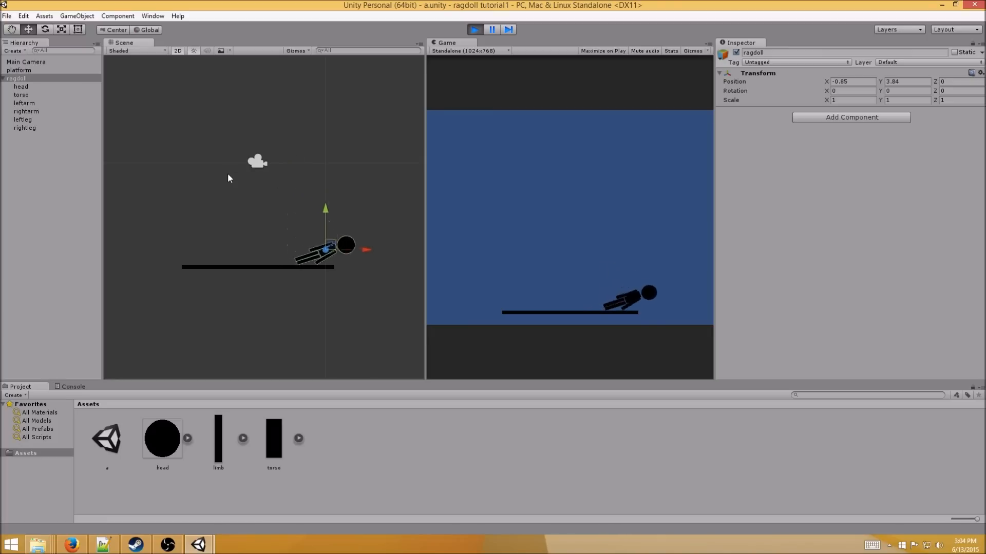
drag(359, 326, 349, 237)
scroll(367, 207, down, 8)
middle_drag(375, 318, 337, 18)
scroll(331, 240, down, 12)
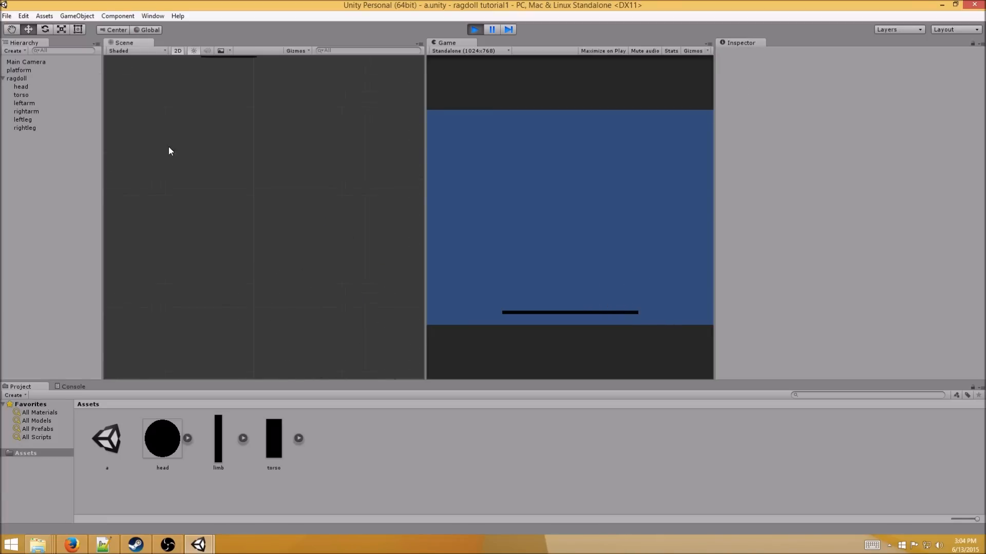
- Restart the game simulation and select the ragdoll's left arm
click(472, 31)
mouse_move(286, 125)
middle_down()
mouse_move(310, 223)
mouse_move(332, 244)
middle_up()
mouse_move(318, 205)
middle_down()
mouse_move(367, 266)
mouse_move(280, 239)
mouse_move(349, 194)
middle_up()
scroll(343, 228, up, 9)
click(24, 85)
click(29, 102)
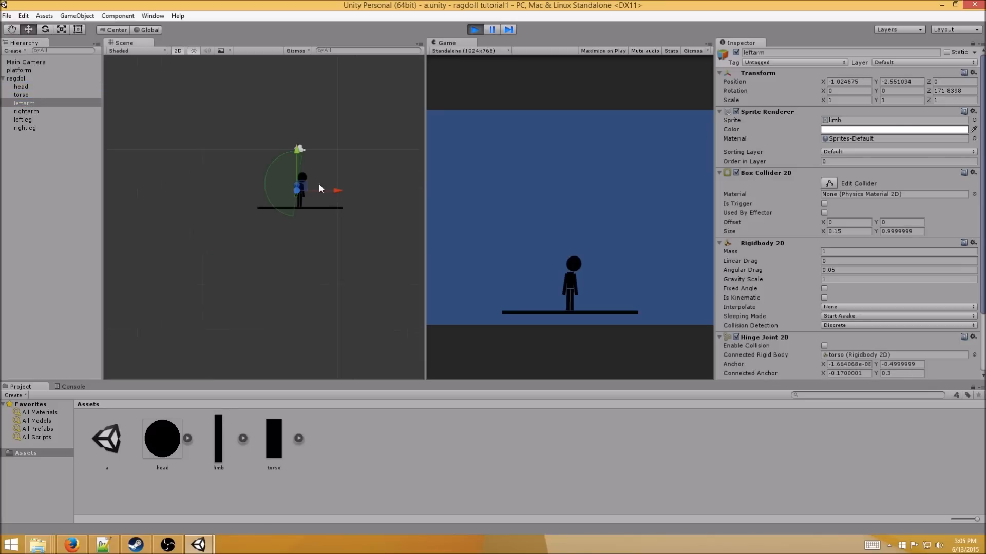